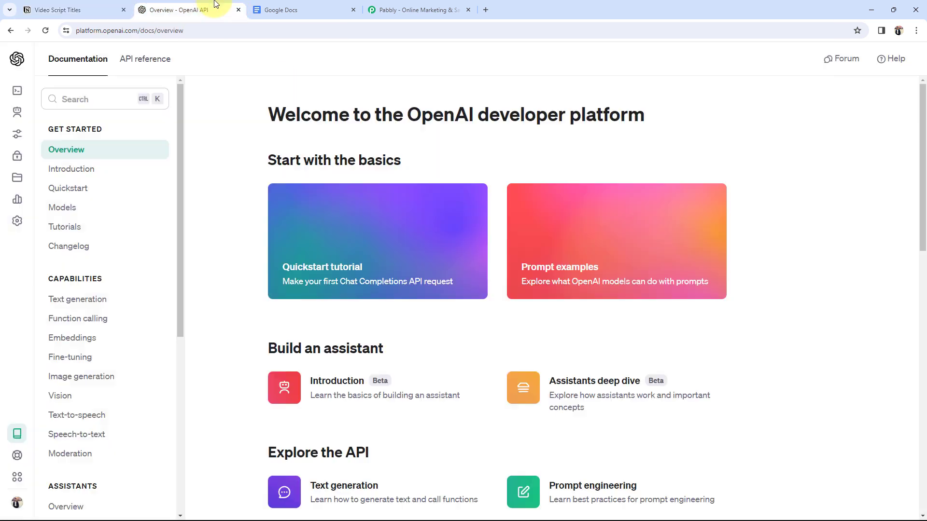
Review the Google Docs home page, the Video Script Titles database in Notion and the OpenAI developer platform
{"action": "left_click", "coordinate": [327, 7]}
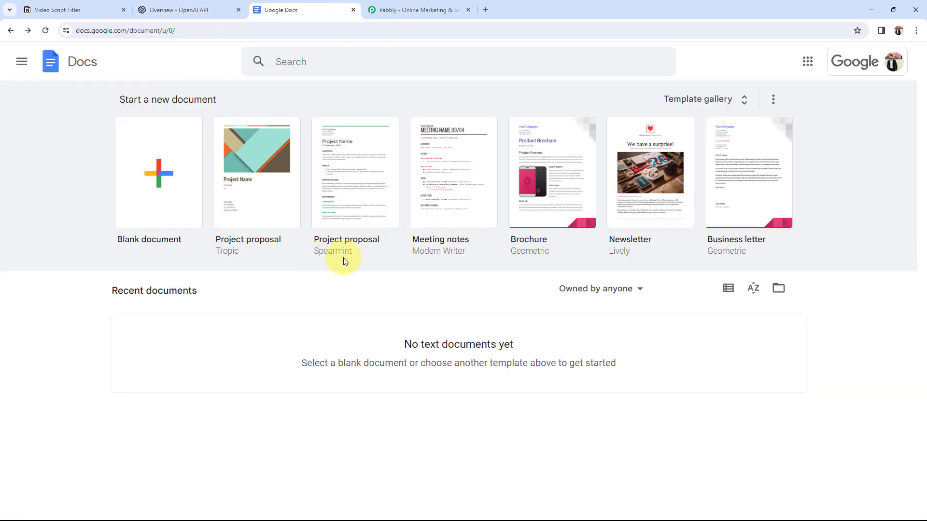
{"action": "left_click", "coordinate": [62, 8]}
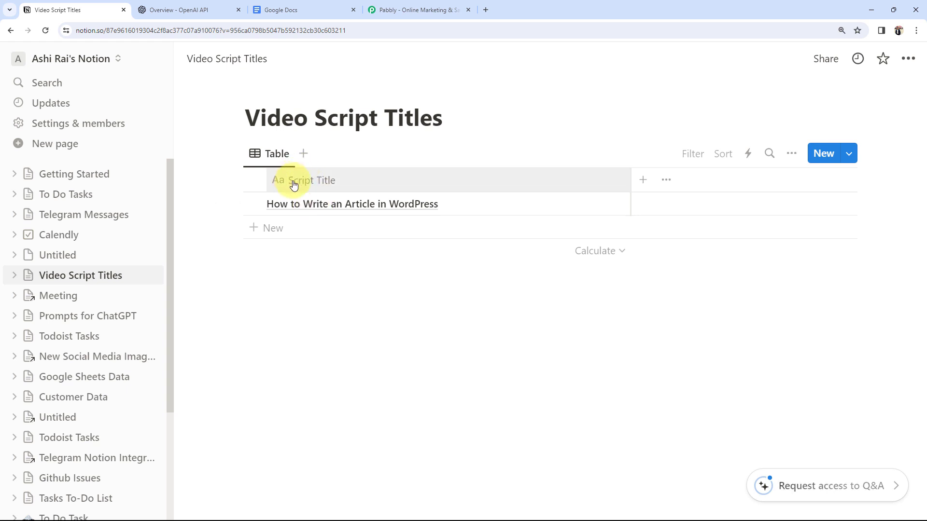
{"action": "left_click", "coordinate": [187, 9]}
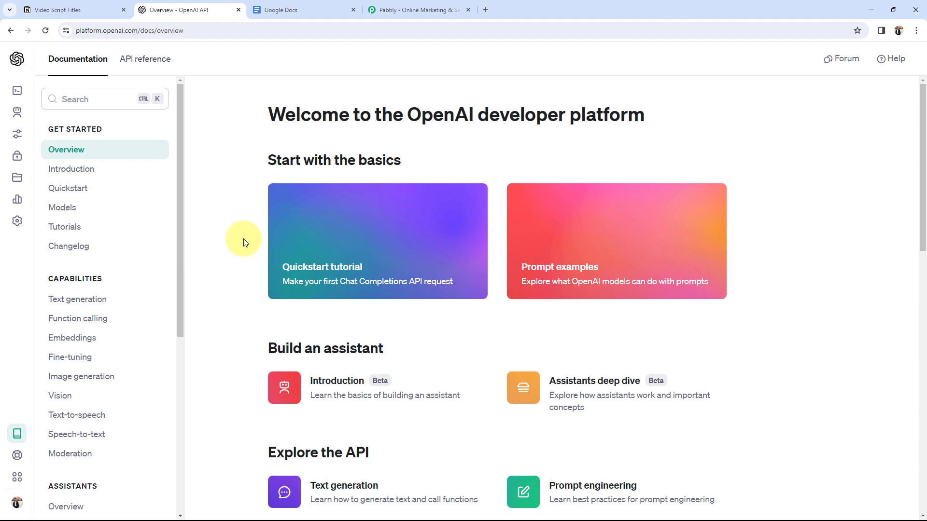
{"action": "left_click", "coordinate": [306, 7]}
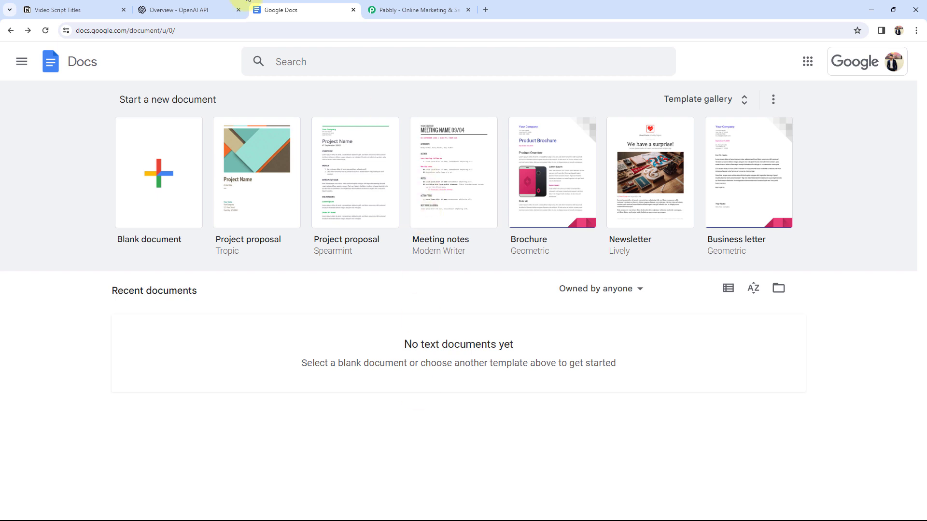
{"action": "left_click", "coordinate": [193, 11]}
{"action": "left_click", "coordinate": [58, 10]}
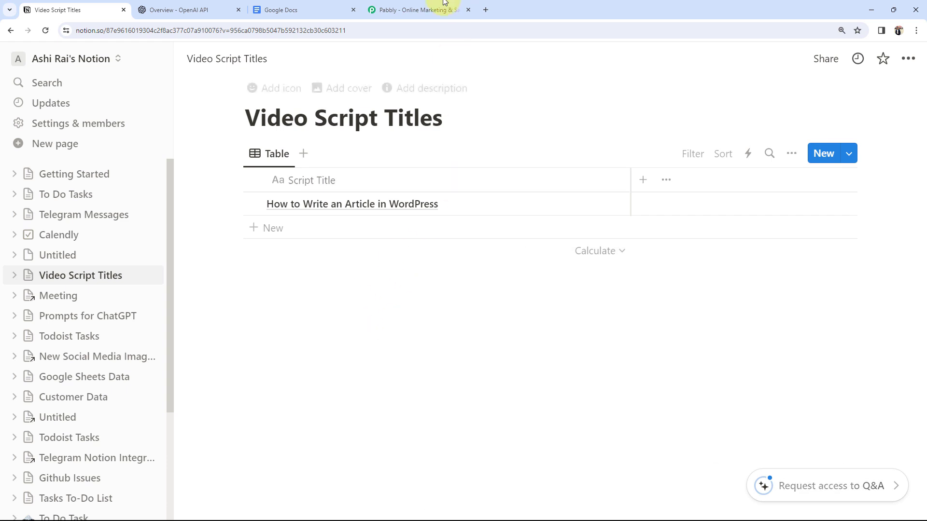
Switch to the Pabbly website, sign in and access the Pabbly Connect dashboard
{"action": "left_click", "coordinate": [412, 10]}
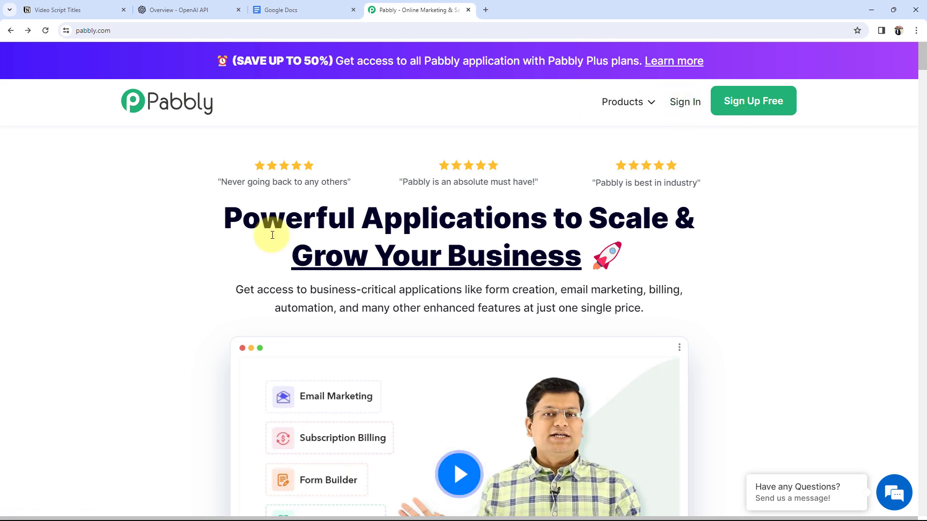
{"action": "left_click", "coordinate": [678, 102]}
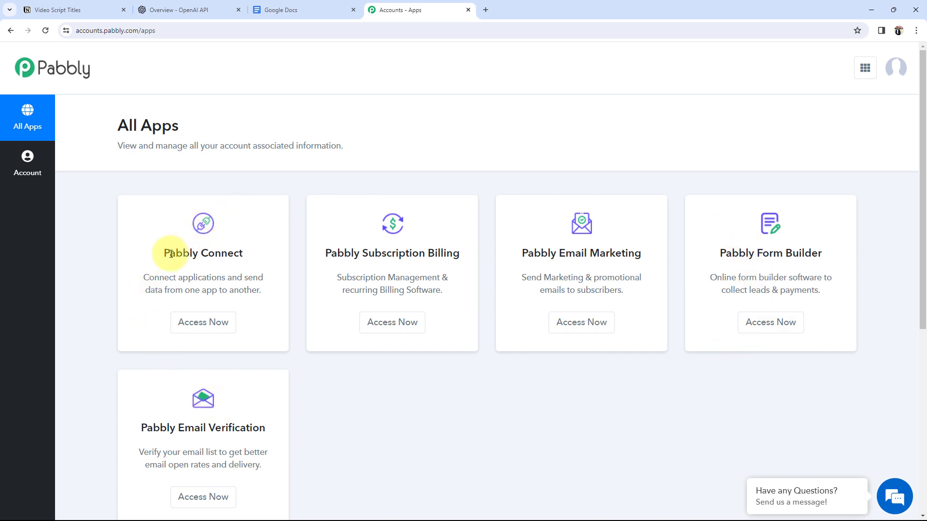
{"action": "left_click", "coordinate": [202, 322]}
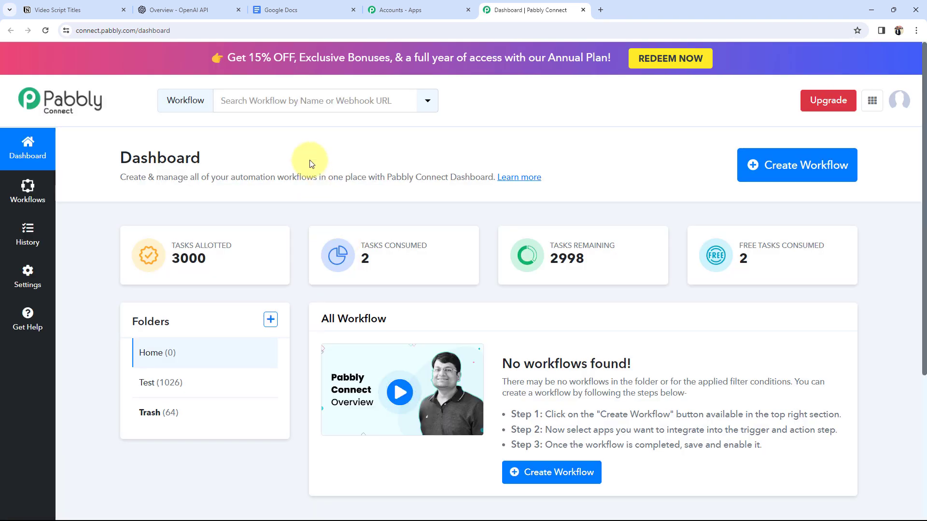
{"action": "left_click_drag", "start_coordinate": [103, 149], "coordinate": [216, 158]}
{"action": "left_click", "coordinate": [265, 162]}
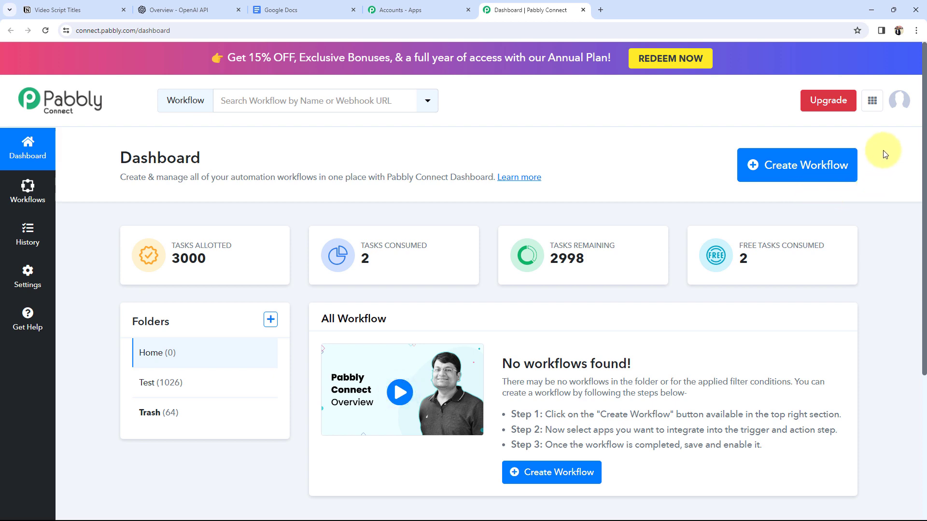
Create a workflow named "Automatically Generate Scripts with OpenAI" in the Home folder
{"action": "left_click", "coordinate": [797, 167]}
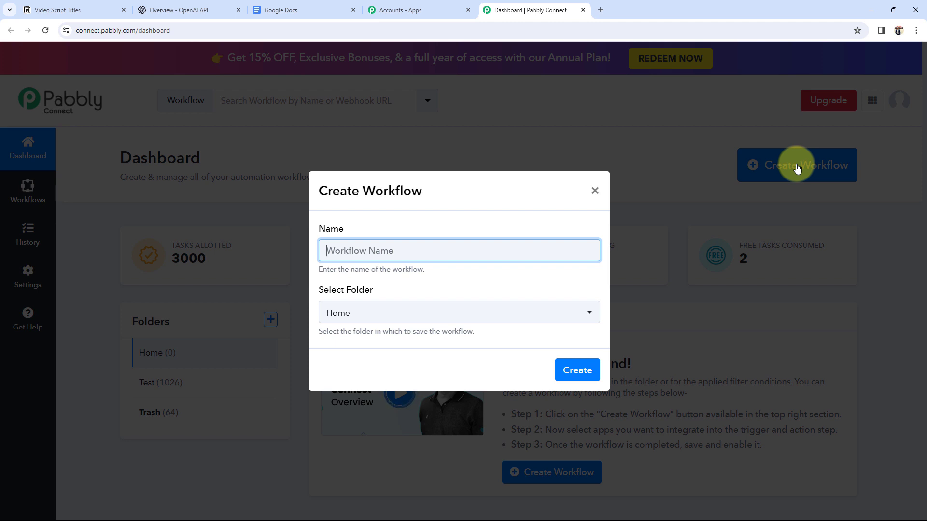
{"action": "type", "text": "Automatically Generate Scripts with OpenAI"}
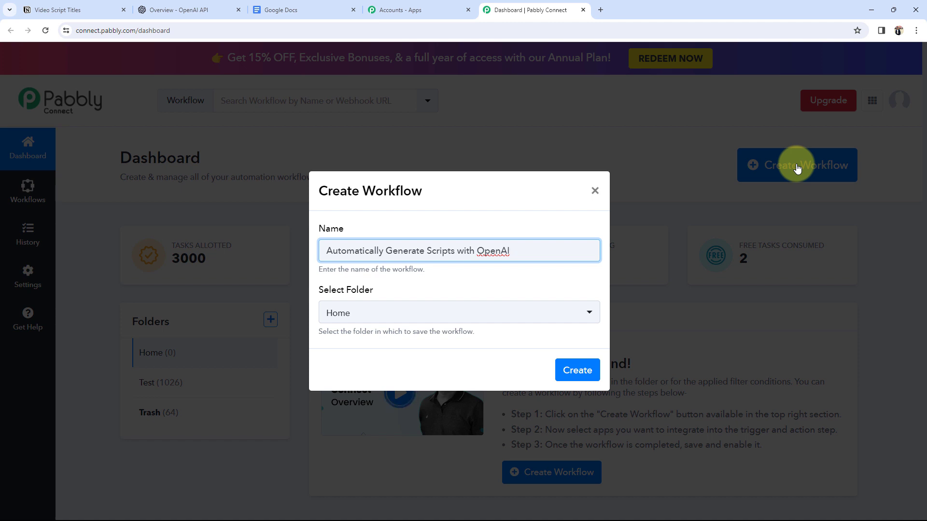
{"action": "left_click", "coordinate": [378, 313]}
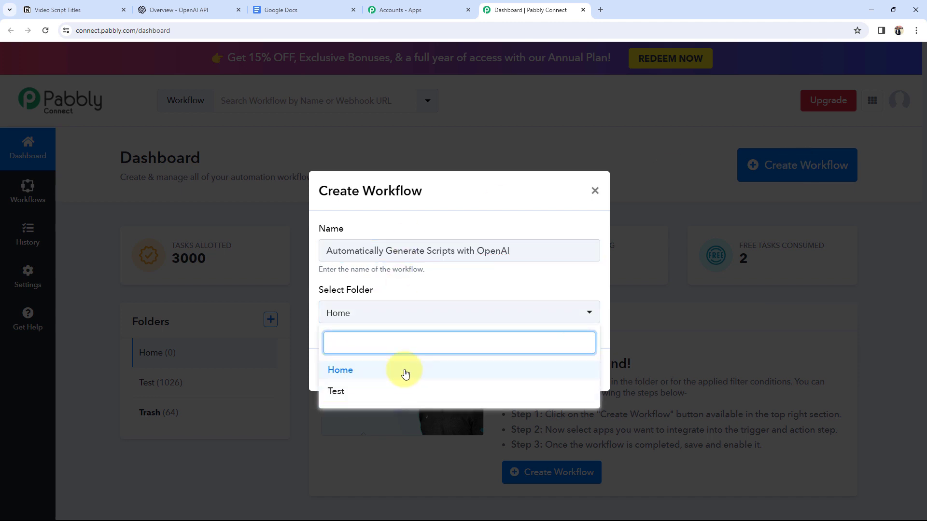
{"action": "left_click", "coordinate": [341, 373]}
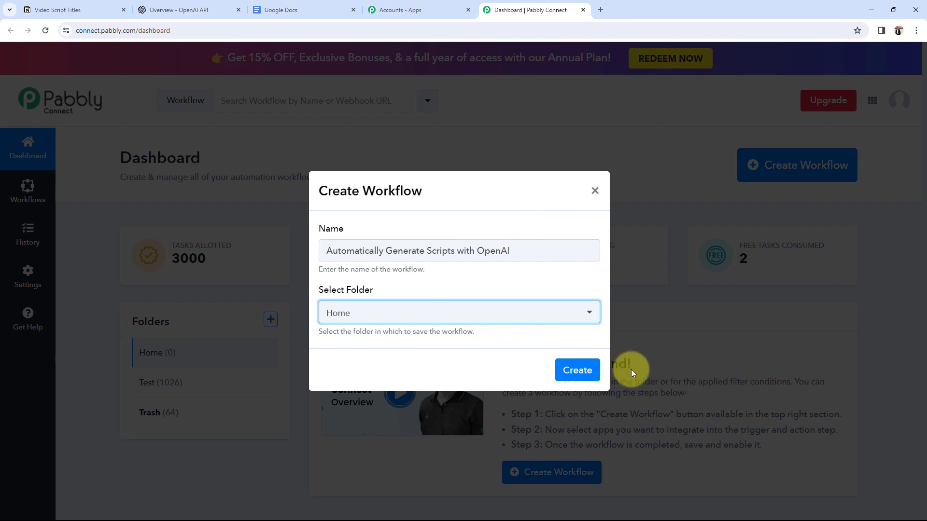
{"action": "left_click", "coordinate": [577, 370]}
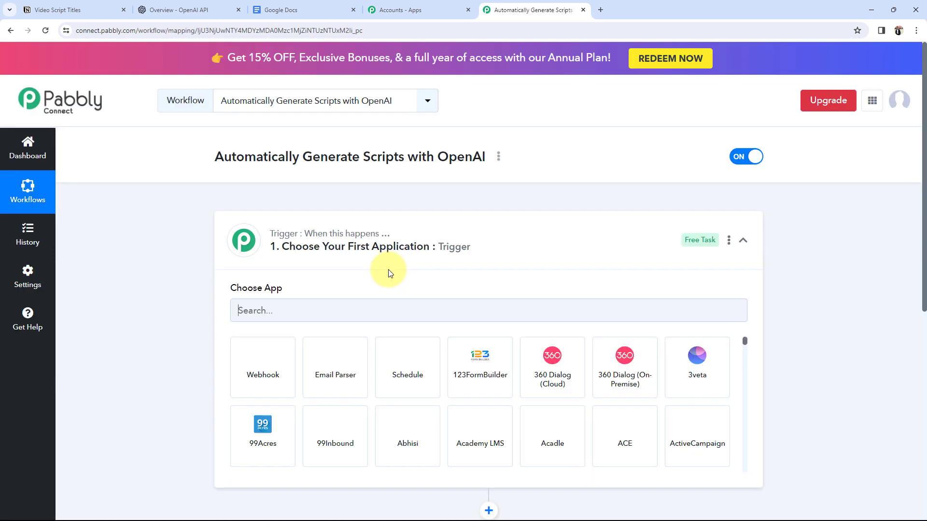
Collapse the trigger step and review the Notion script title table, the OpenAI platform and the Google Docs home page
{"action": "left_click", "coordinate": [458, 246]}
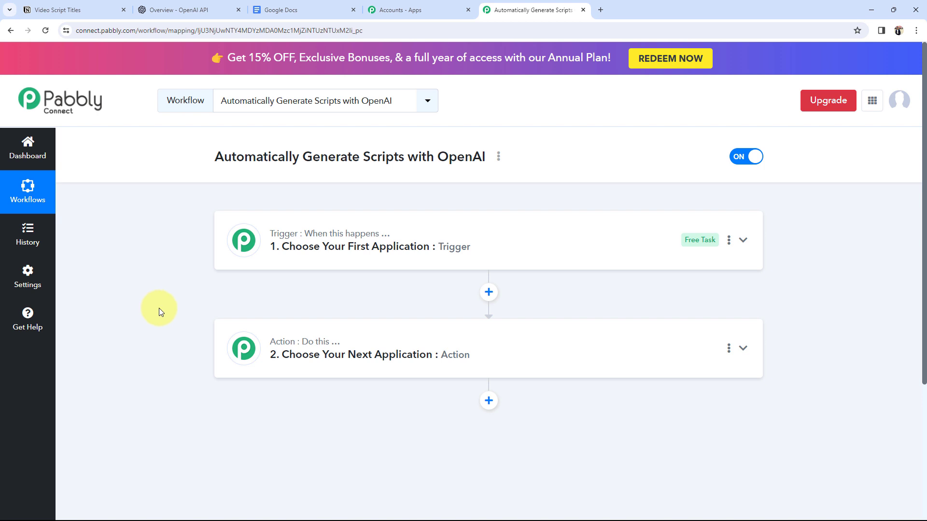
{"action": "left_click", "coordinate": [63, 10]}
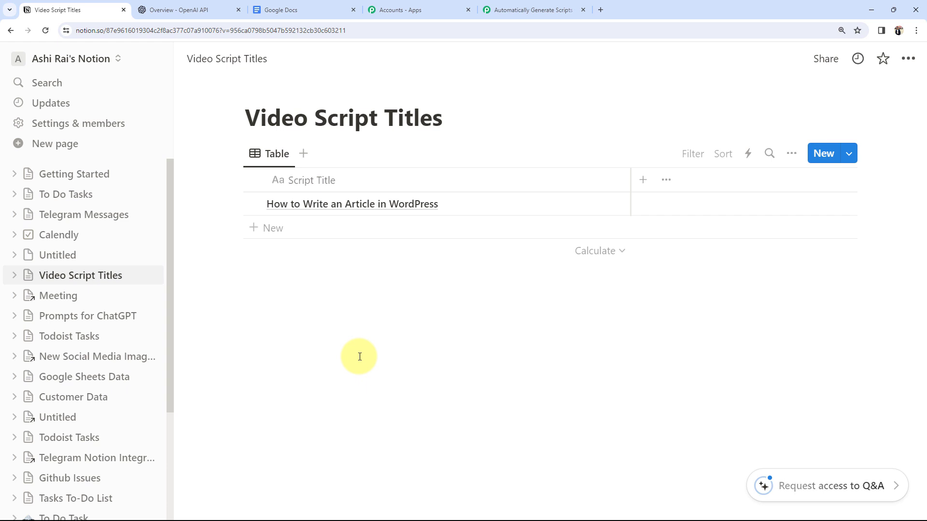
{"action": "left_click", "coordinate": [188, 5]}
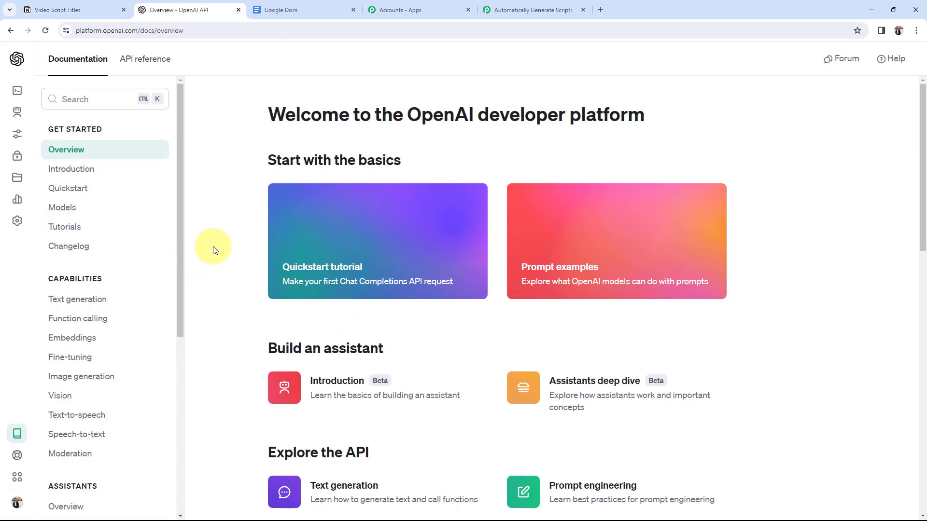
{"action": "left_click", "coordinate": [101, 10]}
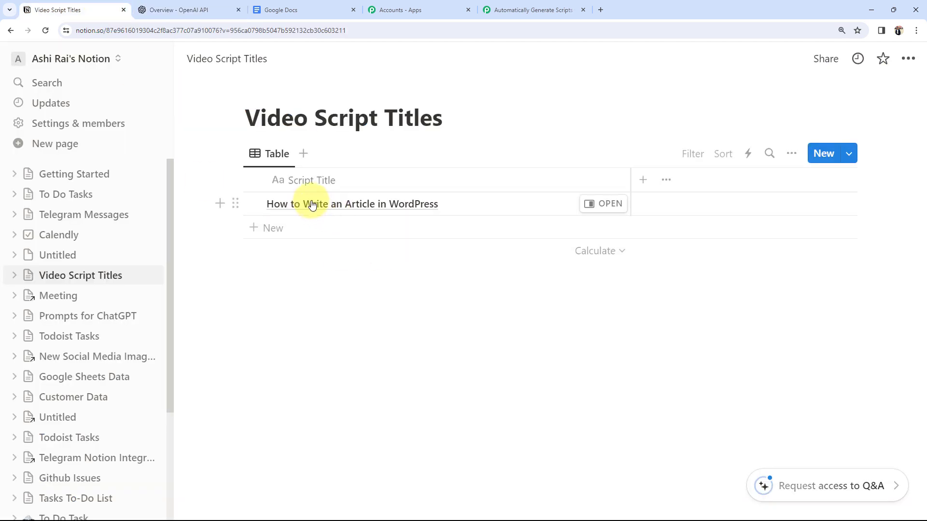
{"action": "left_click", "coordinate": [176, 9]}
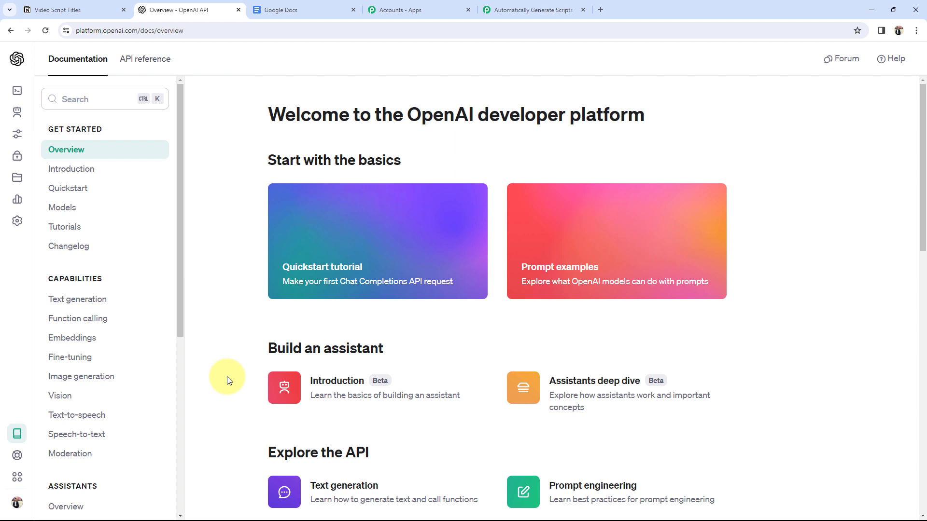
{"action": "left_click", "coordinate": [290, 10]}
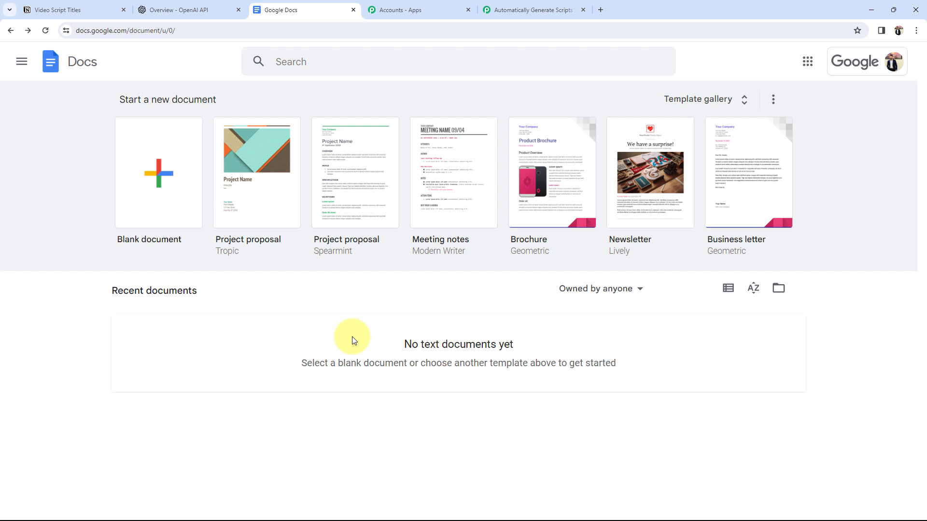
{"action": "left_click", "coordinate": [85, 10]}
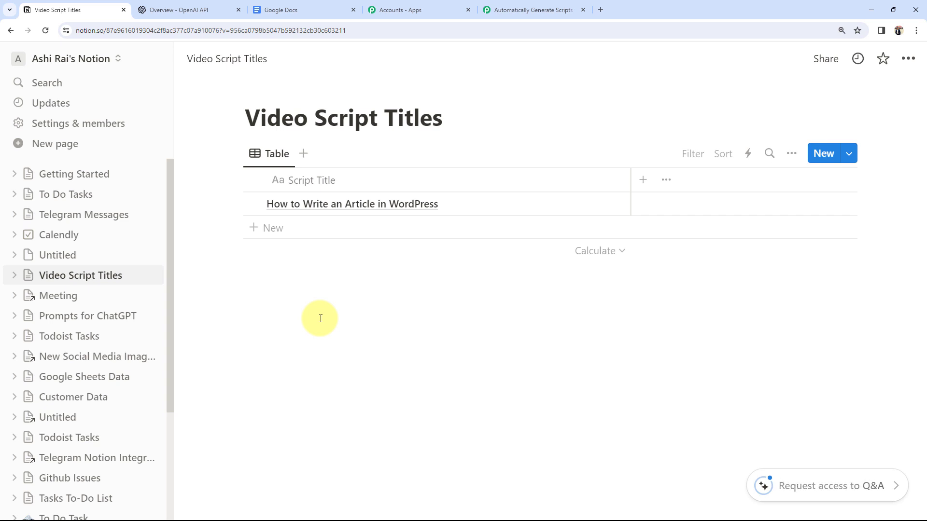
{"action": "left_click", "coordinate": [187, 8]}
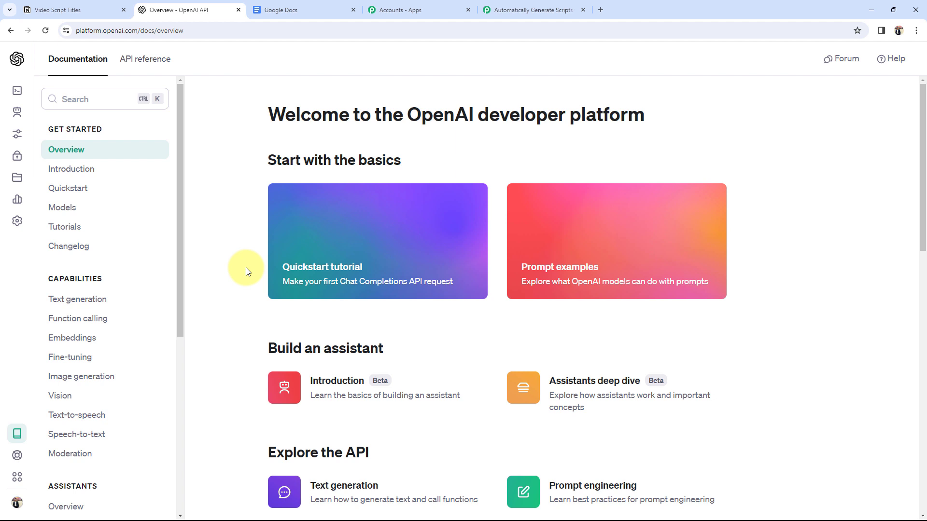
{"action": "left_click", "coordinate": [295, 8]}
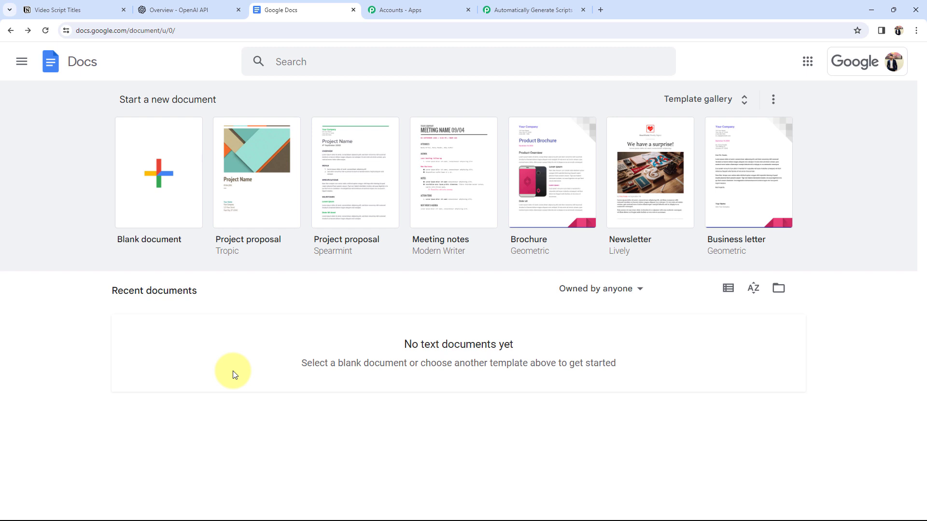
Return to the Pabbly Connect workflow and set the trigger to Notion with the New Database Item event
{"action": "left_click", "coordinate": [531, 10]}
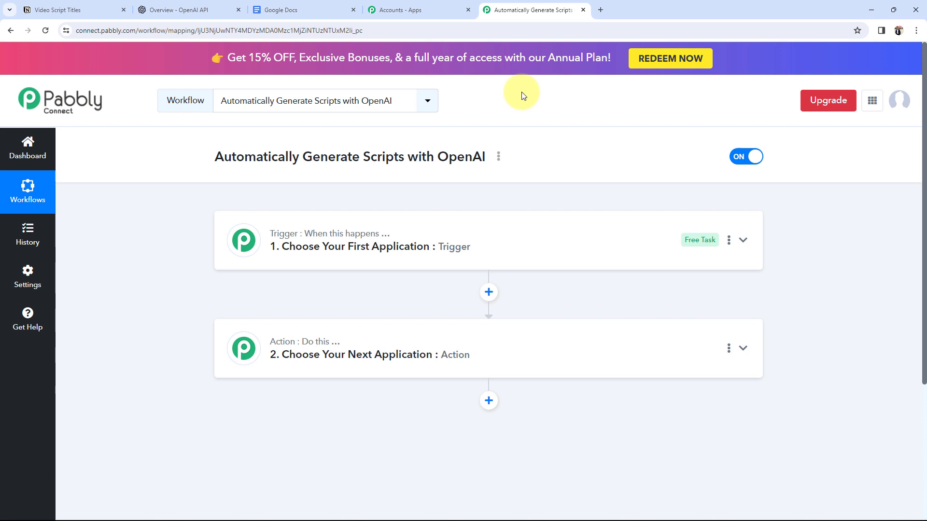
{"action": "left_click", "coordinate": [290, 247]}
{"action": "left_click", "coordinate": [255, 312]}
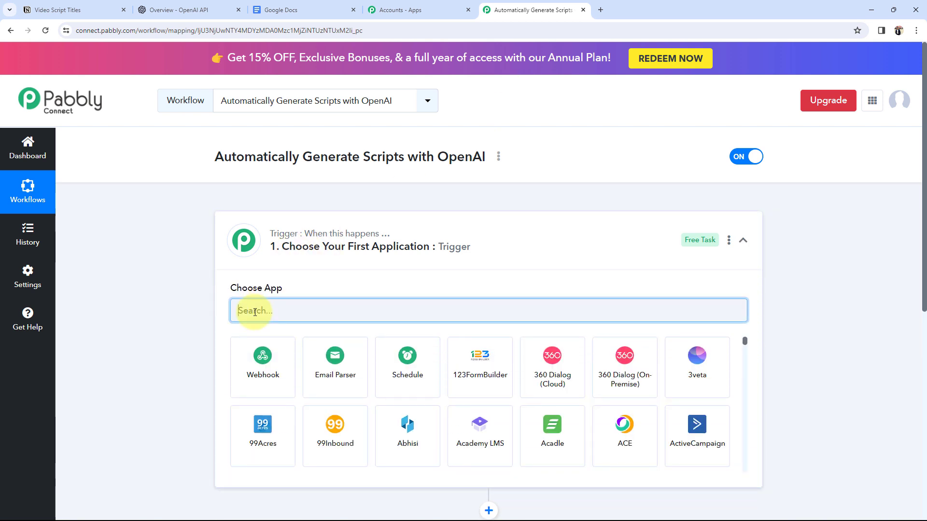
{"action": "type", "text": "ot"}
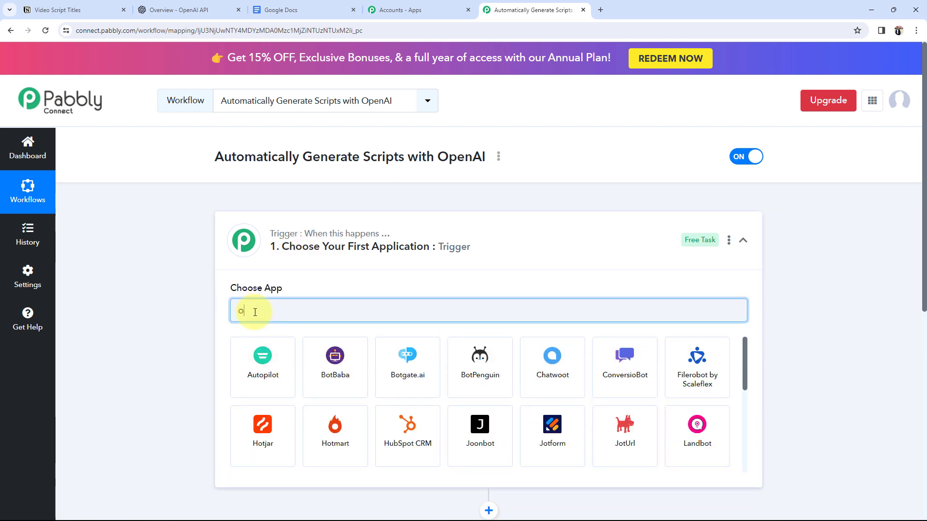
{"action": "key", "text": "BackSpace"}
{"action": "type", "text": "not"}
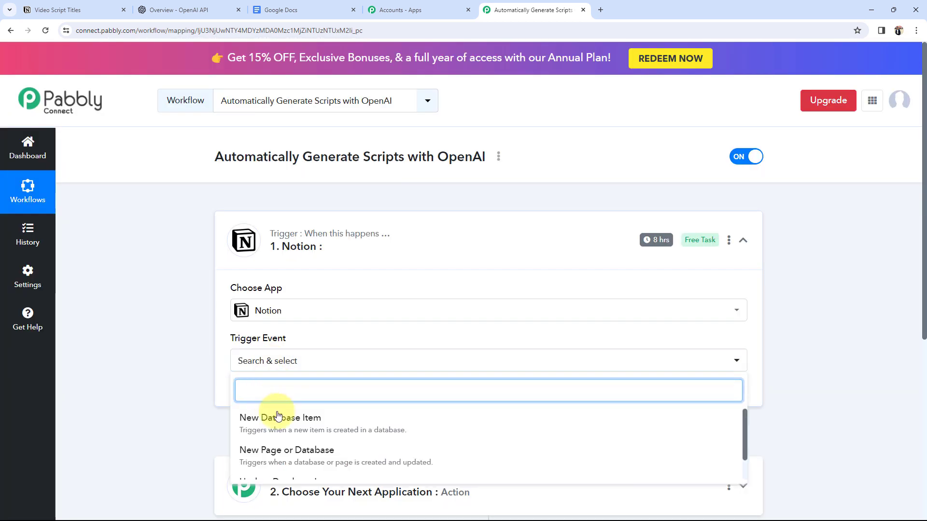
{"action": "scroll", "coordinate": [273, 423], "scroll_direction": "down", "scroll_amount": 1}
{"action": "scroll", "coordinate": [278, 427], "scroll_direction": "up", "scroll_amount": 1}
{"action": "left_click", "coordinate": [278, 427]}
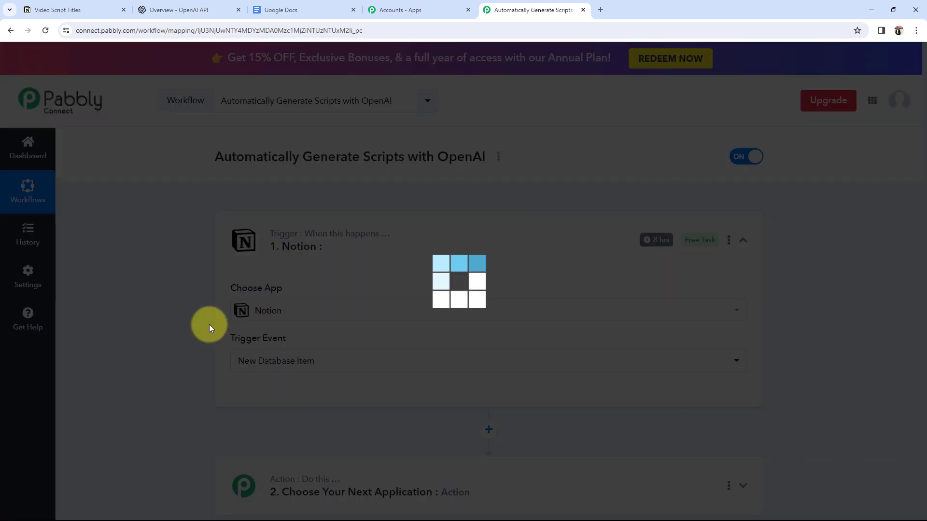
Check the Video Script Titles database in Notion, and return to the Pabbly Connect workflow
{"action": "left_click", "coordinate": [108, 10]}
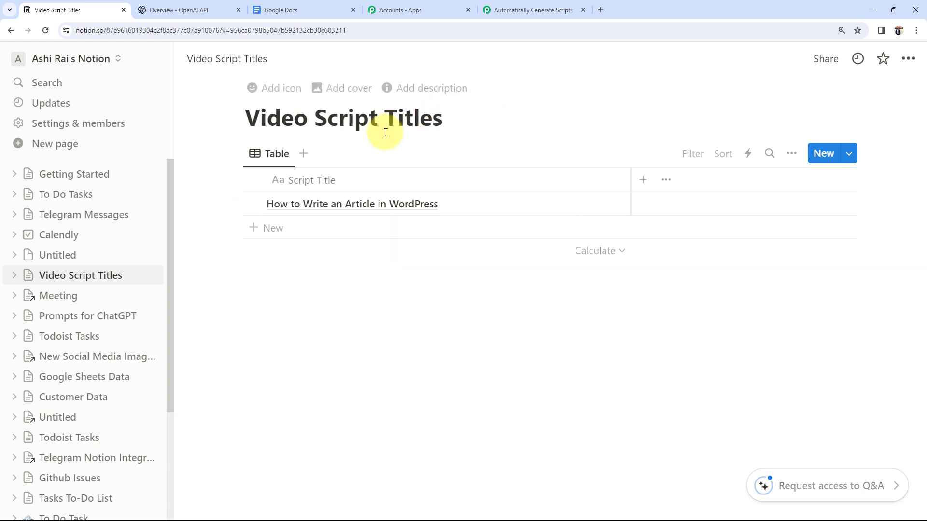
{"action": "left_click", "coordinate": [531, 10]}
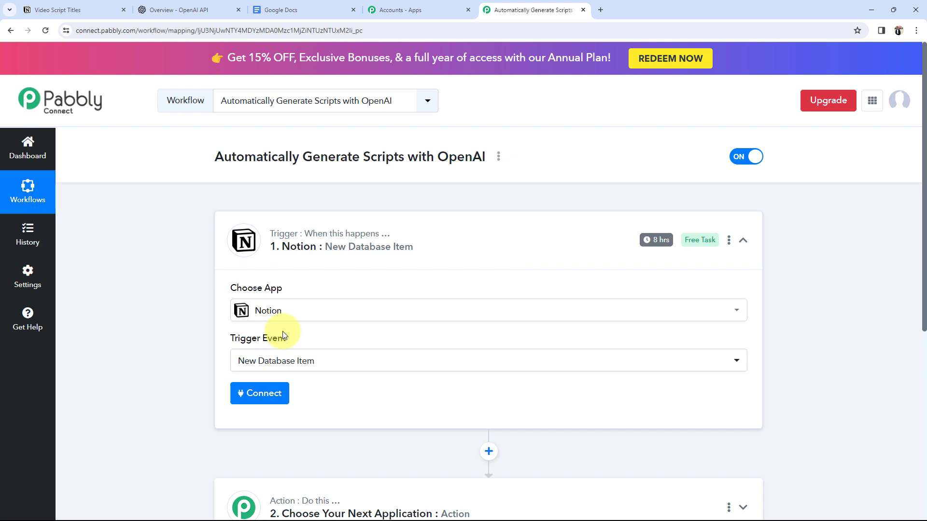
{"action": "mouse_move", "coordinate": [277, 339]}
{"action": "left_click", "coordinate": [102, 8]}
{"action": "left_click", "coordinate": [558, 8]}
Set the second workflow step to OpenAI (ChatGPT, DALL-E) with the ChatGPT action event, and collapse it
{"action": "scroll", "coordinate": [141, 303], "scroll_direction": "down", "scroll_amount": 3}
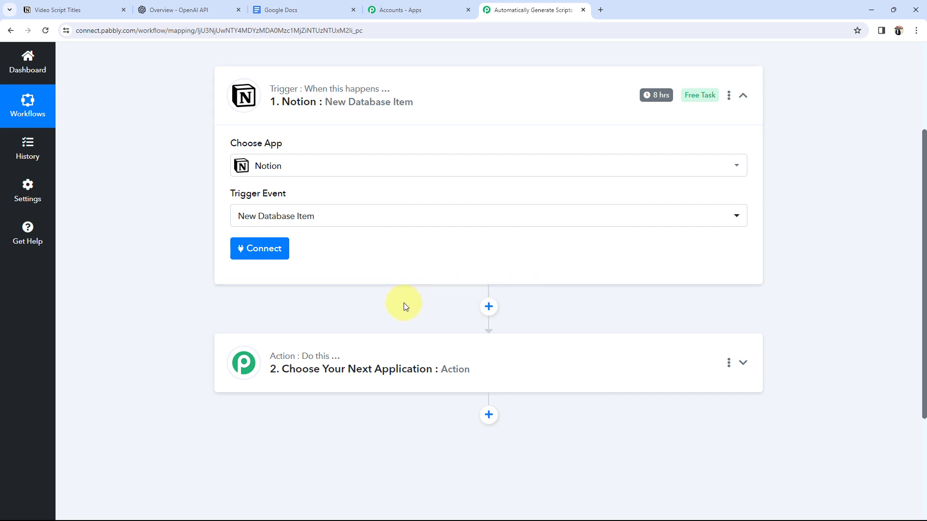
{"action": "left_click", "coordinate": [314, 379]}
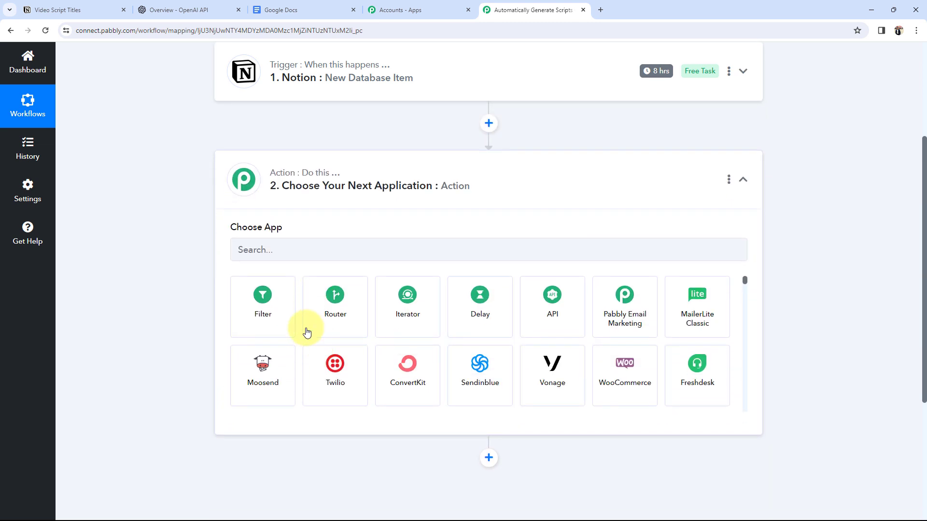
{"action": "left_click", "coordinate": [286, 256]}
{"action": "type", "text": "open"}
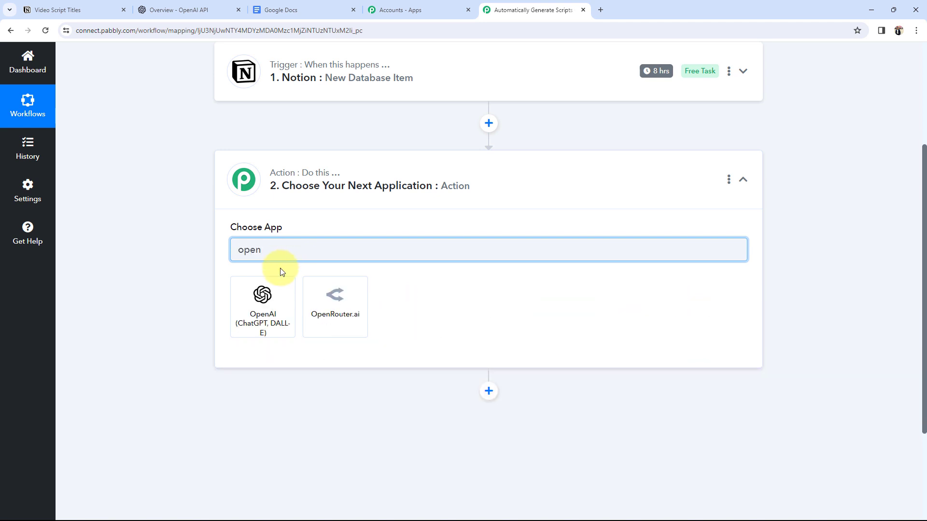
{"action": "left_click", "coordinate": [270, 304]}
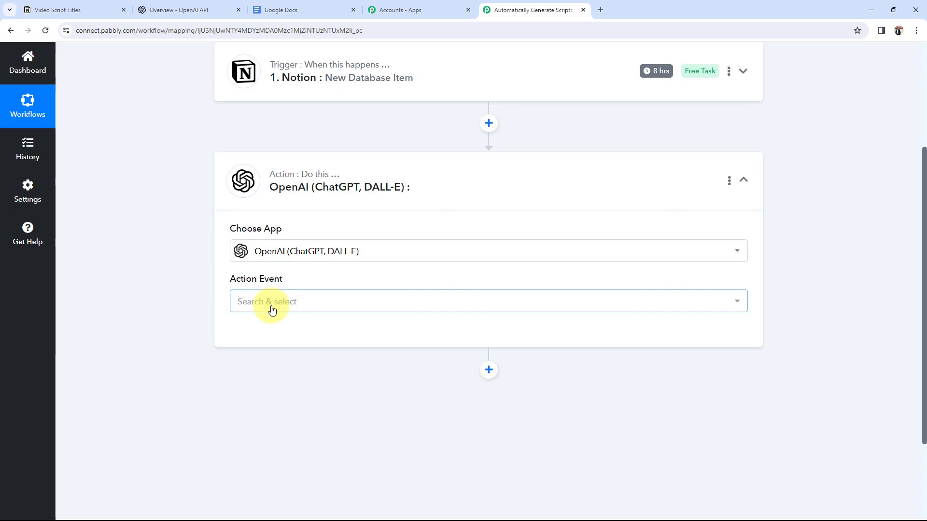
{"action": "left_click", "coordinate": [272, 304]}
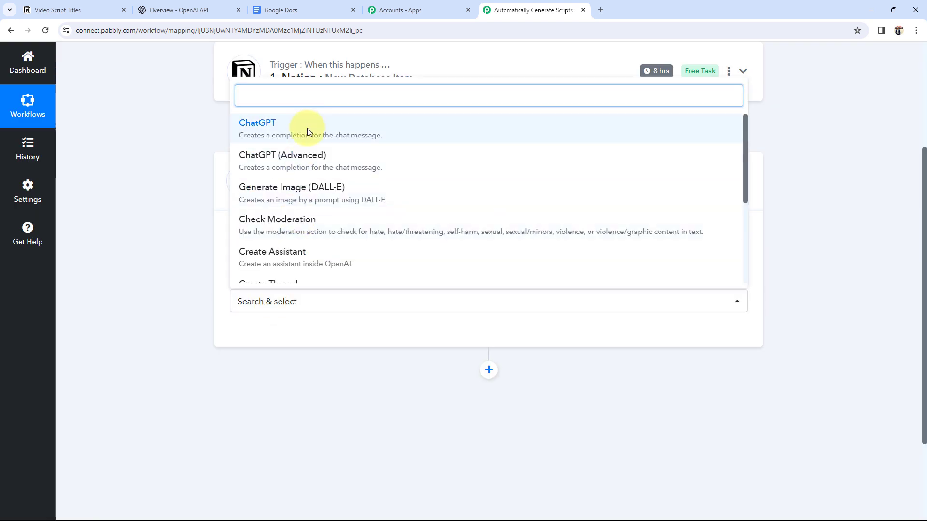
{"action": "left_click", "coordinate": [306, 129]}
{"action": "left_click", "coordinate": [493, 196]}
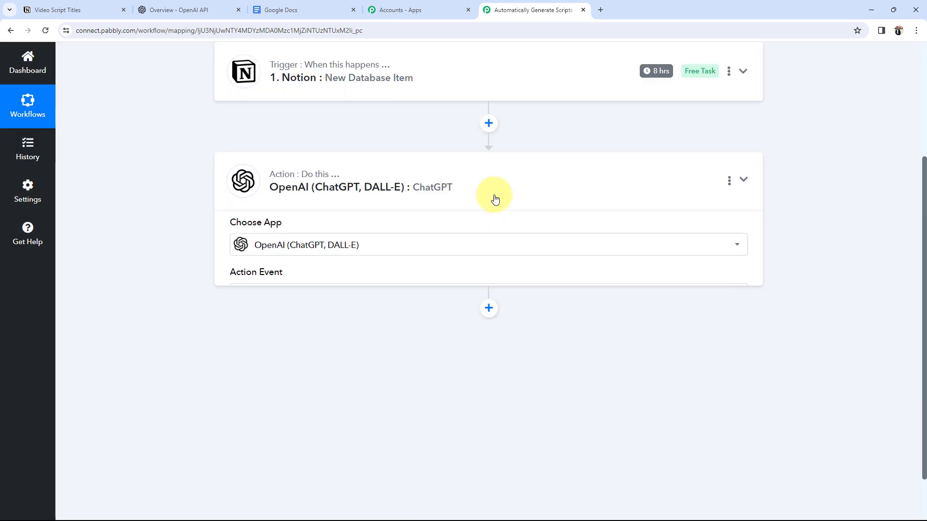
Add a third workflow step using Google Docs with the Create a Blank Document action event, and collapse it
{"action": "left_click", "coordinate": [488, 231]}
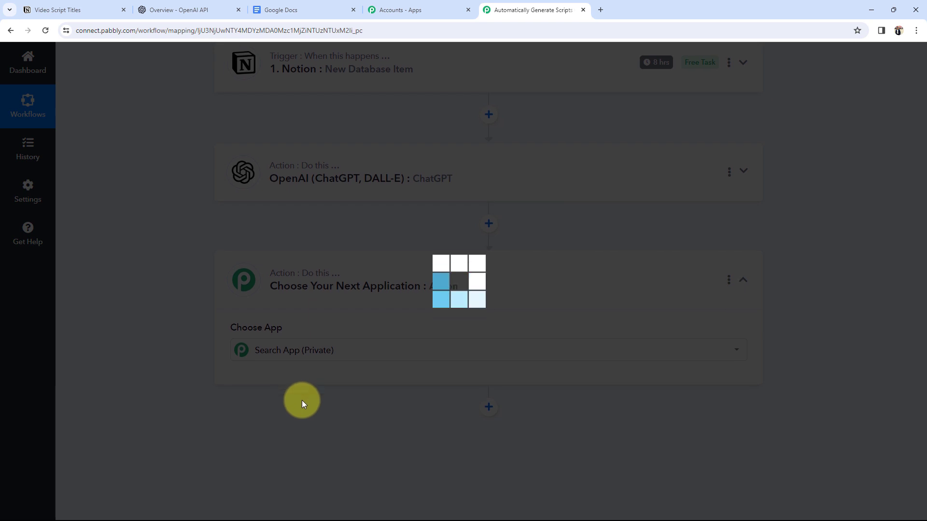
{"action": "type", "text": "g"}
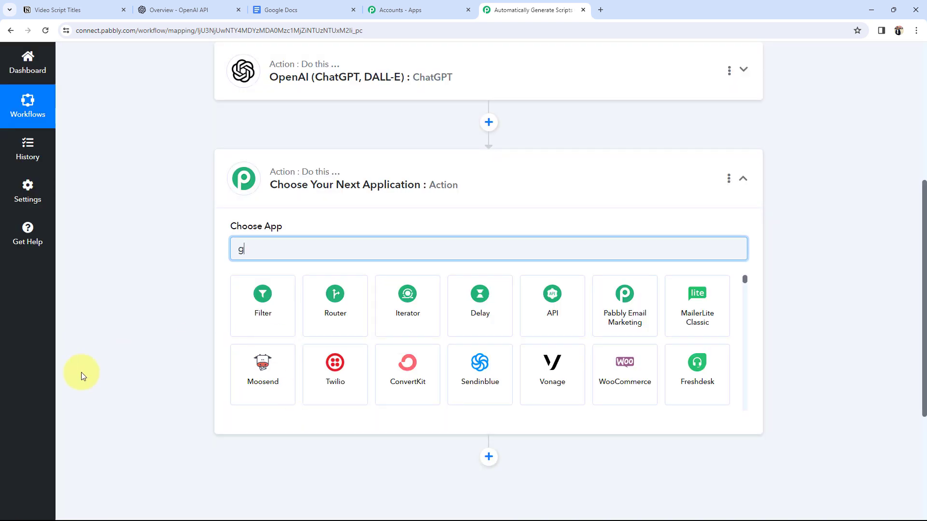
{"action": "type", "text": "oog"}
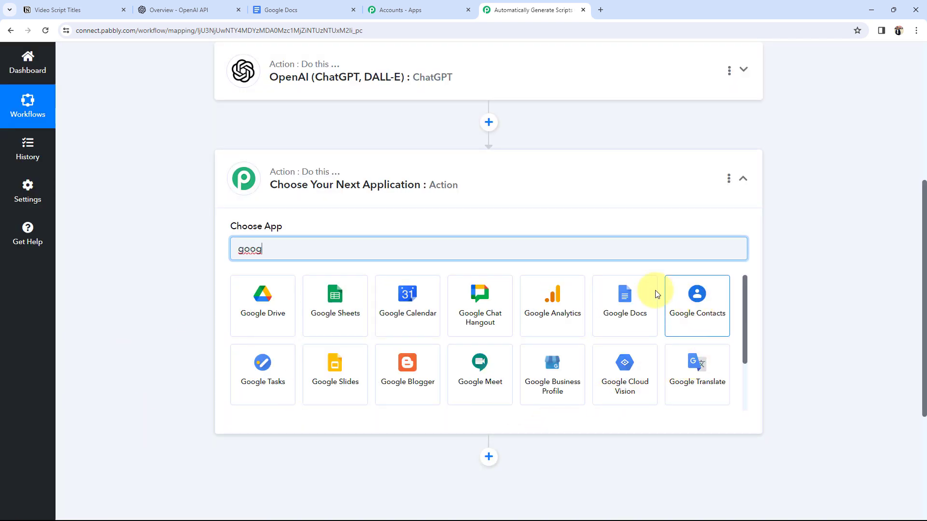
{"action": "left_click", "coordinate": [630, 296]}
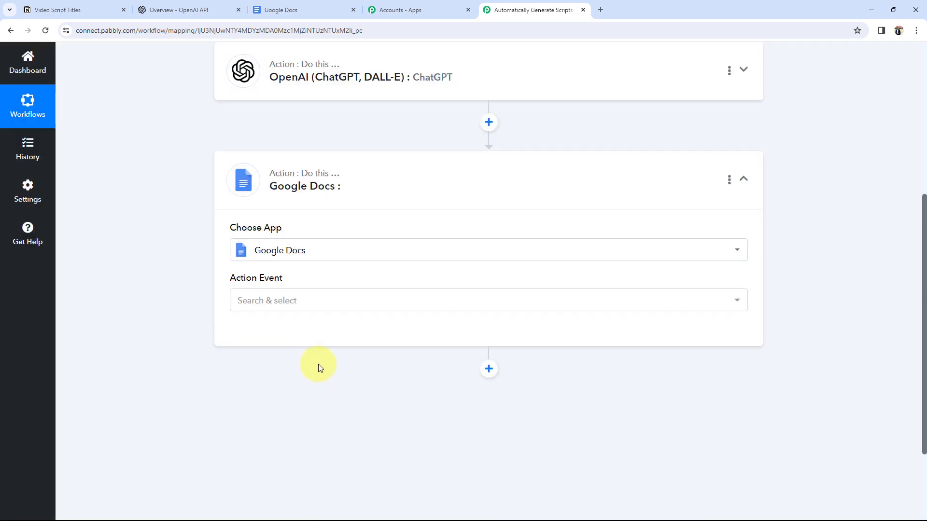
{"action": "left_click", "coordinate": [246, 301]}
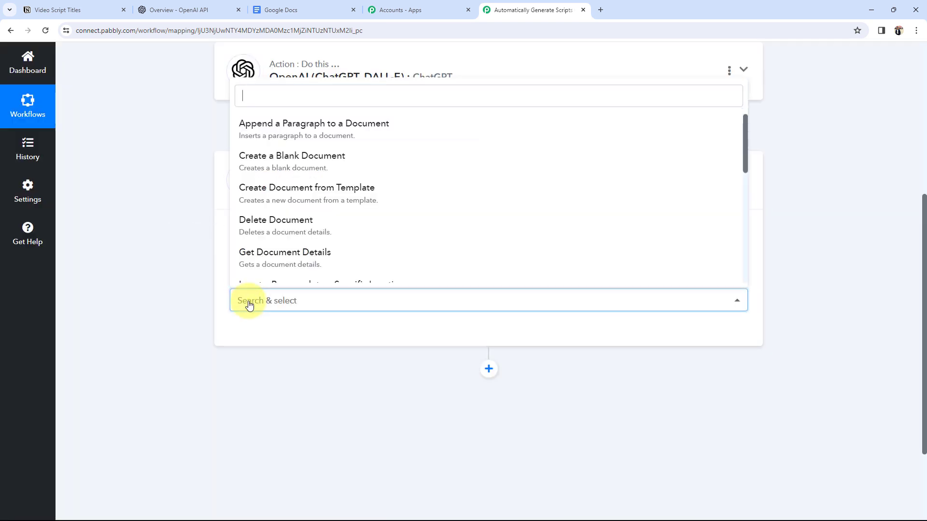
{"action": "left_click", "coordinate": [276, 176]}
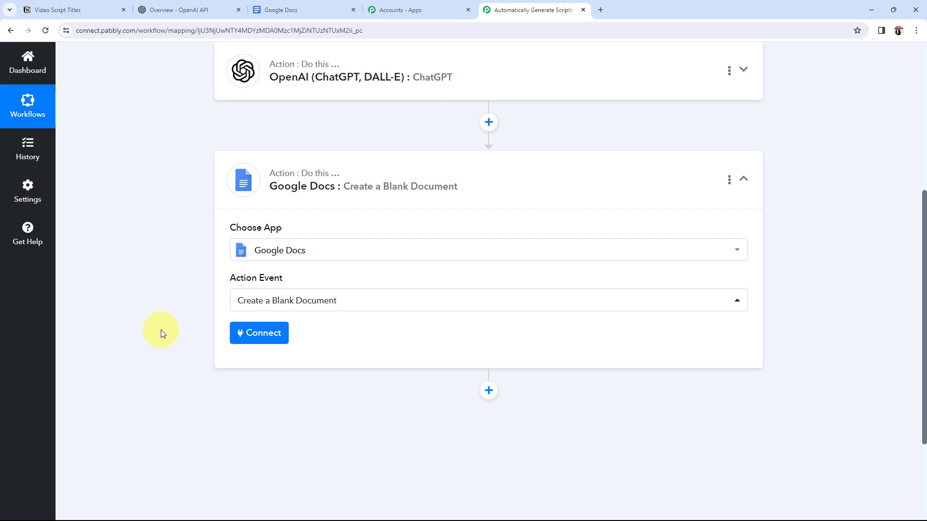
{"action": "left_click", "coordinate": [306, 182]}
Expand the Notion trigger, look at the Video Script Titles table in Notion, and return to the Pabbly Connect workflow
{"action": "scroll", "coordinate": [78, 290], "scroll_direction": "up", "scroll_amount": 3}
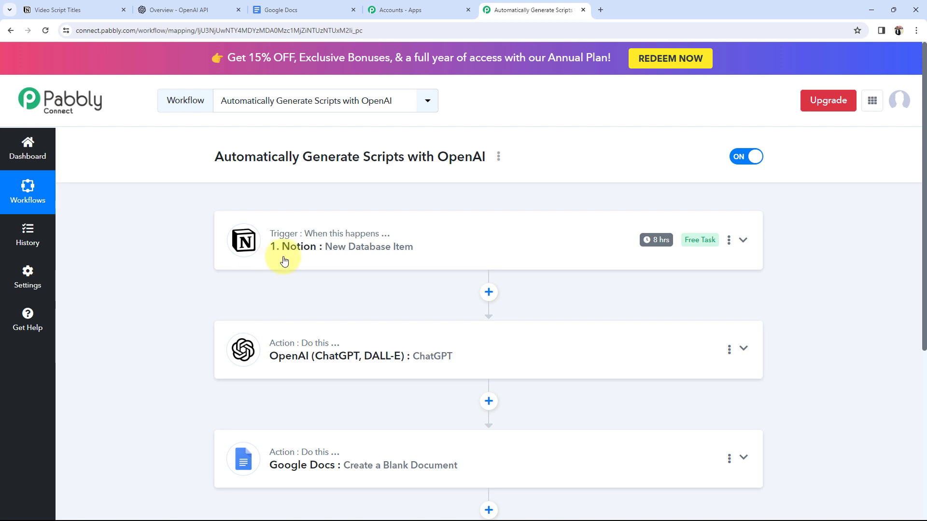
{"action": "left_click", "coordinate": [313, 251]}
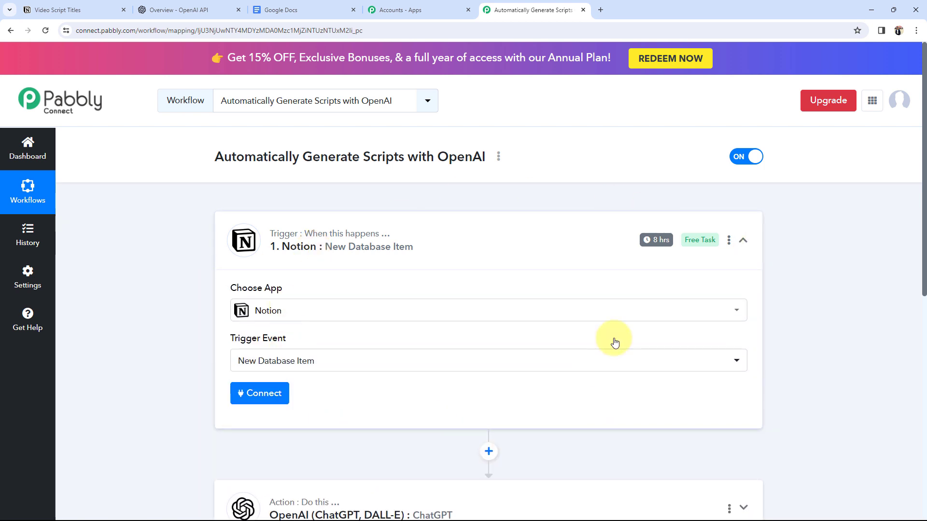
{"action": "left_click", "coordinate": [116, 7]}
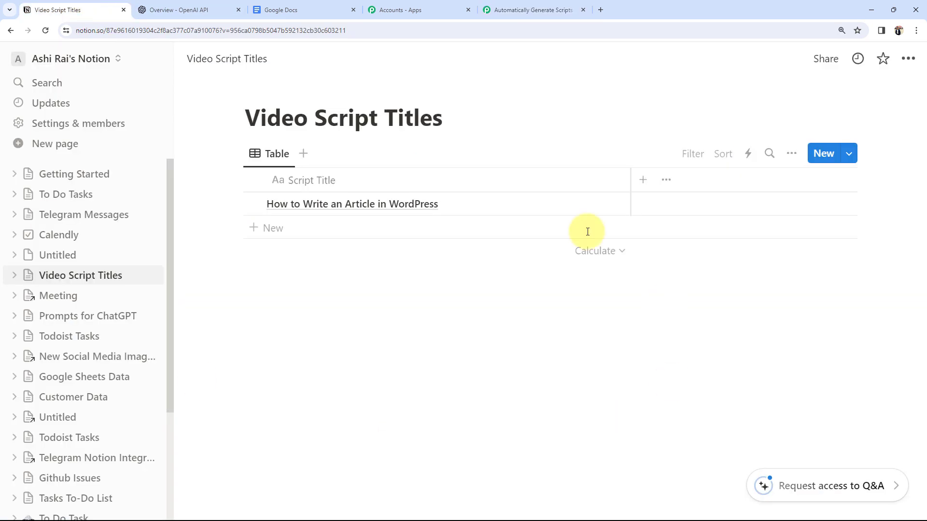
{"action": "left_click", "coordinate": [529, 9]}
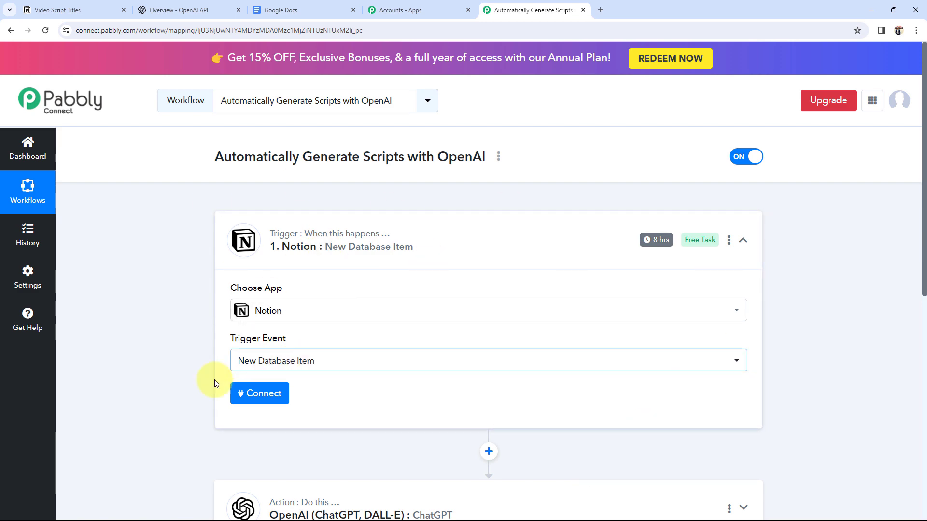
Start a new Notion connection for the trigger and proceed to the page access selection
{"action": "left_click", "coordinate": [269, 404]}
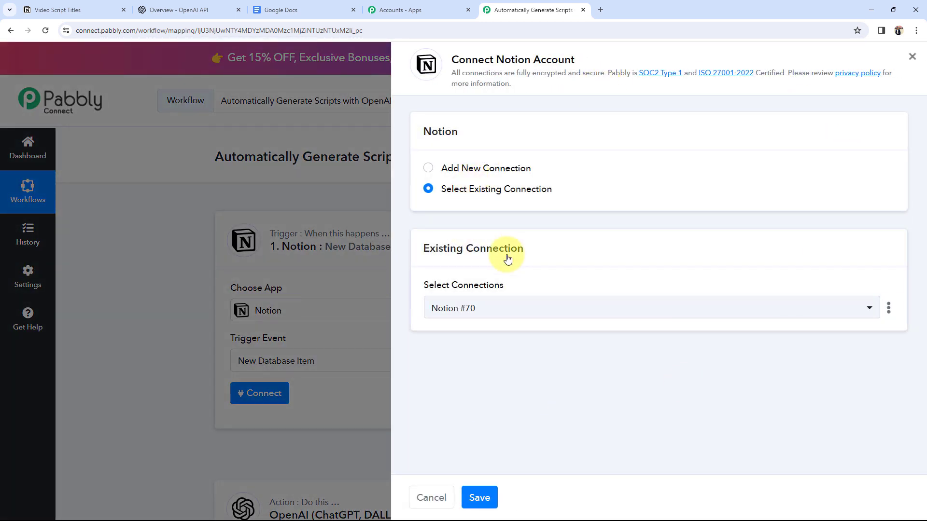
{"action": "left_click", "coordinate": [429, 169]}
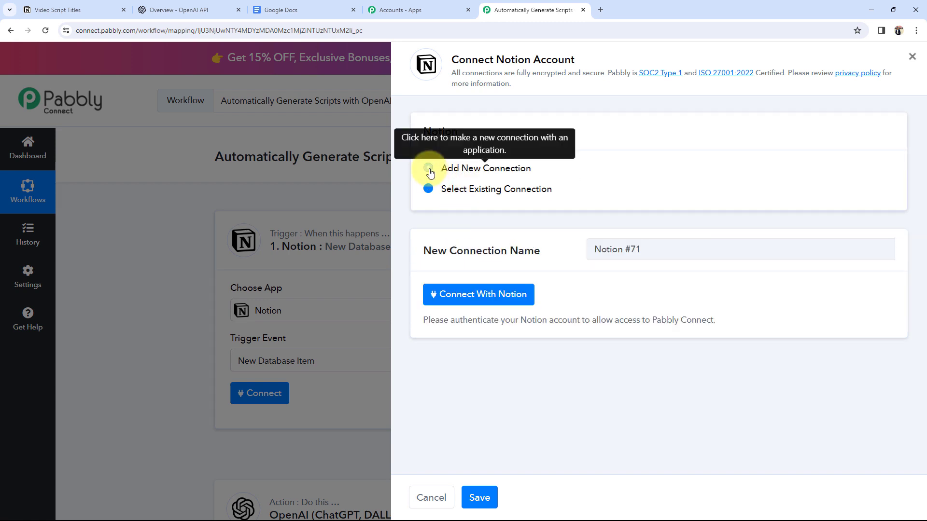
{"action": "left_click", "coordinate": [473, 297]}
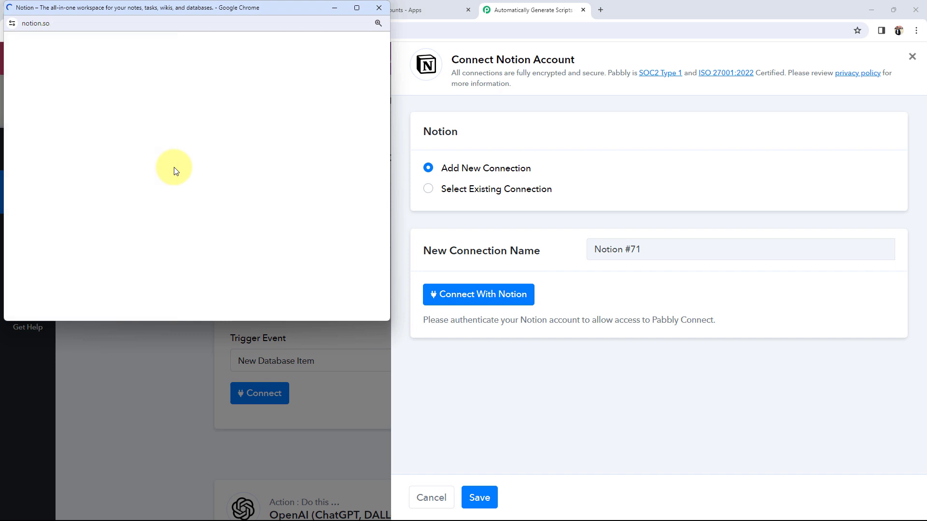
{"action": "scroll", "coordinate": [174, 169], "scroll_direction": "down", "scroll_amount": 5}
{"action": "left_click", "coordinate": [237, 170]}
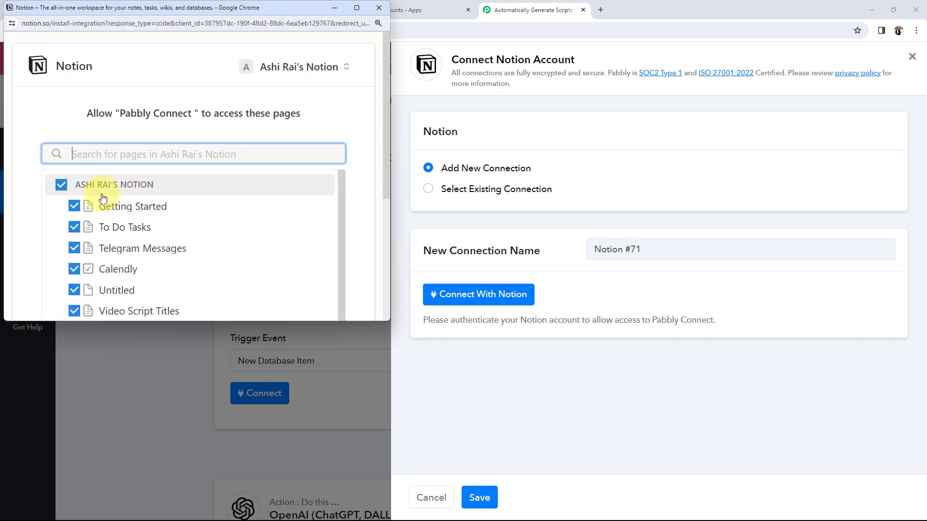
Deselect all Notion pages, select only Video Script Titles, and allow Pabbly Connect access to it
{"action": "scroll", "coordinate": [90, 185], "scroll_direction": "down", "scroll_amount": 5}
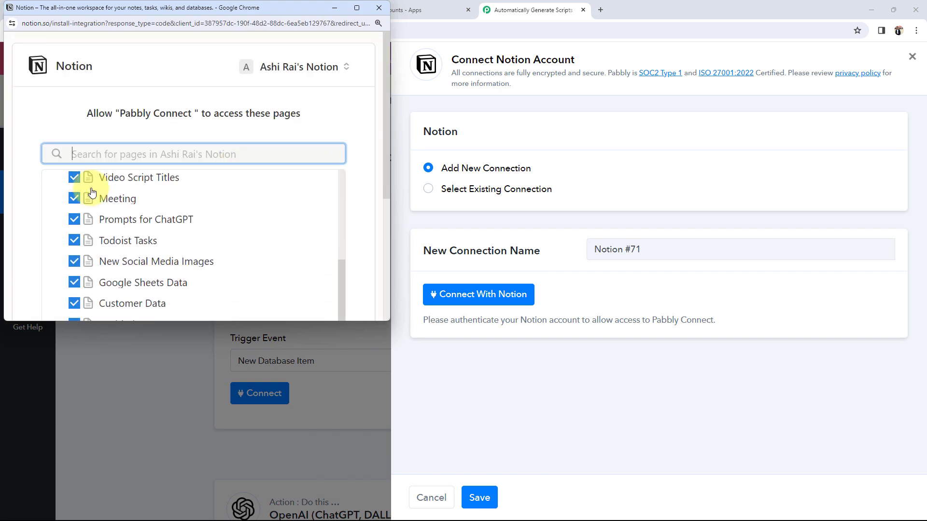
{"action": "scroll", "coordinate": [91, 191], "scroll_direction": "down", "scroll_amount": 3}
{"action": "scroll", "coordinate": [90, 189], "scroll_direction": "up", "scroll_amount": 4}
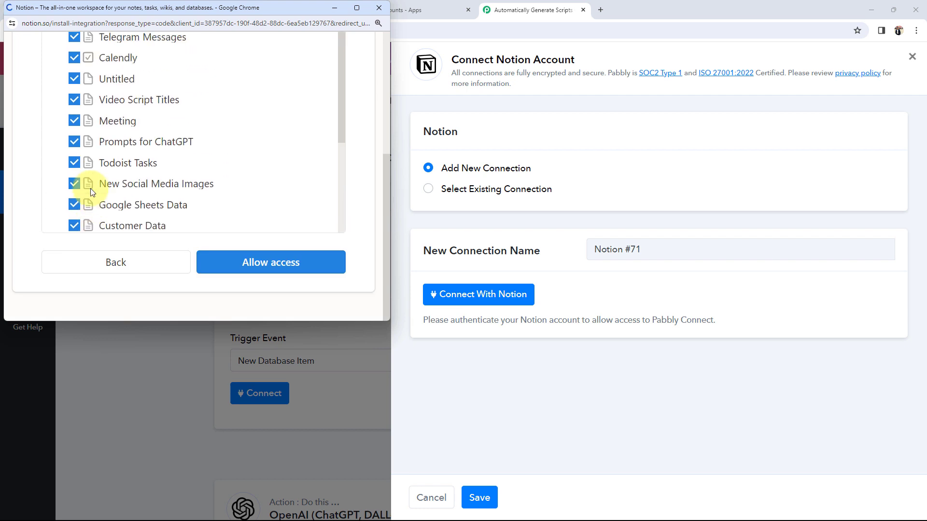
{"action": "scroll", "coordinate": [26, 134], "scroll_direction": "up", "scroll_amount": 5}
{"action": "left_click", "coordinate": [61, 185]}
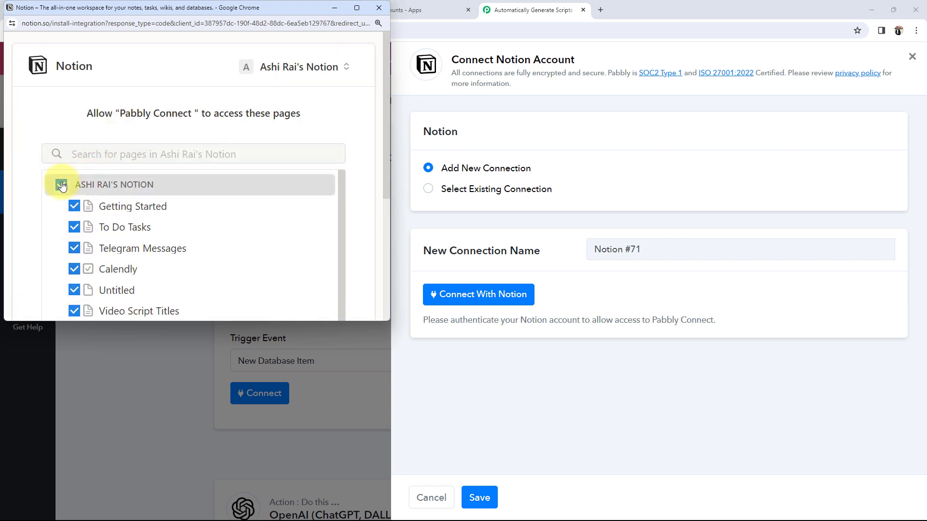
{"action": "scroll", "coordinate": [87, 208], "scroll_direction": "down", "scroll_amount": 1}
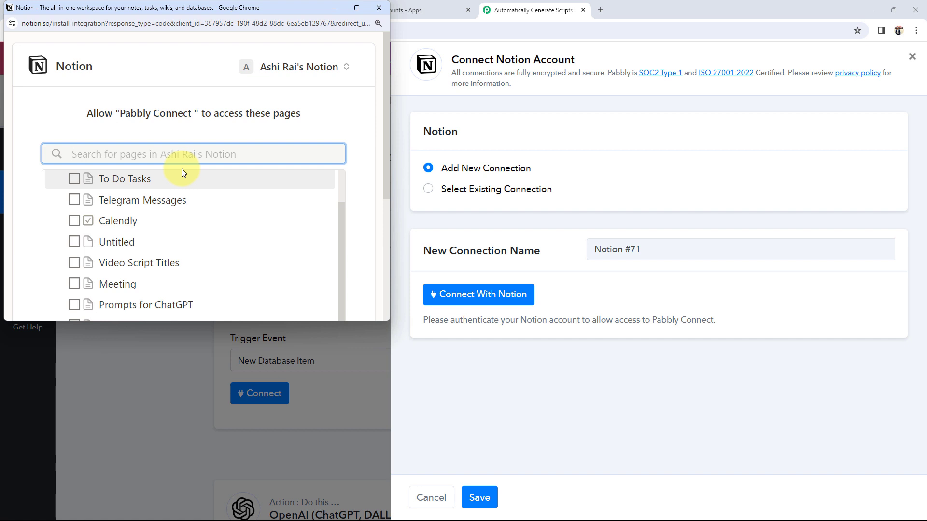
{"action": "left_click", "coordinate": [75, 264]}
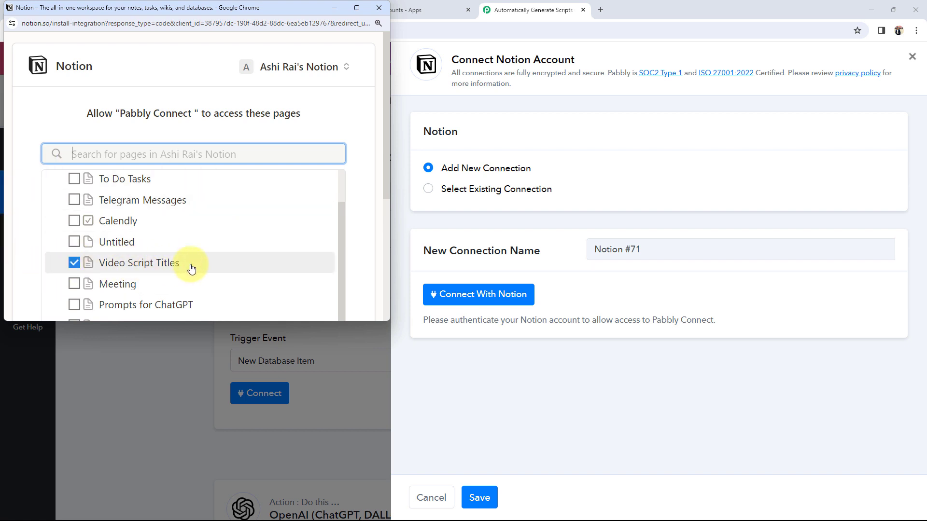
{"action": "scroll", "coordinate": [192, 269], "scroll_direction": "down", "scroll_amount": 6}
{"action": "left_click", "coordinate": [269, 262]}
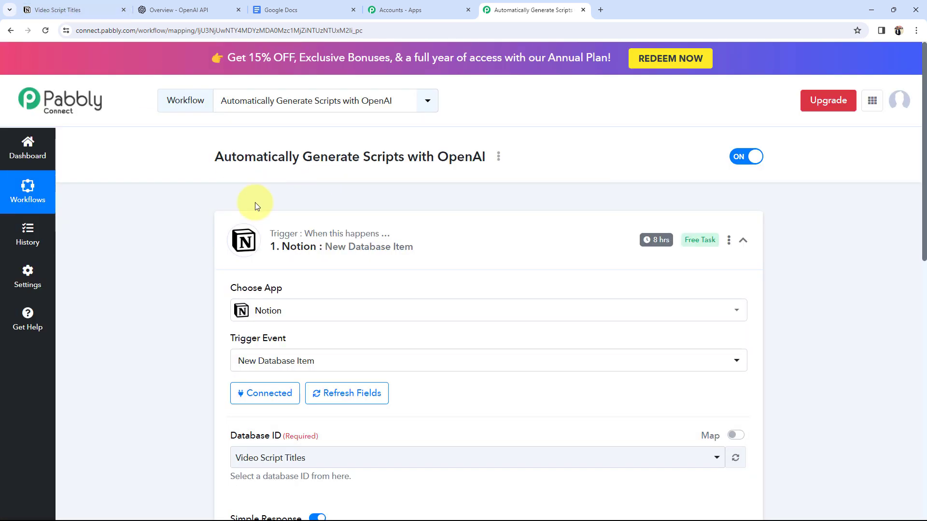
Use Video Script Titles as the trigger's database, check it in Notion, and save and send a test request
{"action": "scroll", "coordinate": [255, 201], "scroll_direction": "down", "scroll_amount": 2}
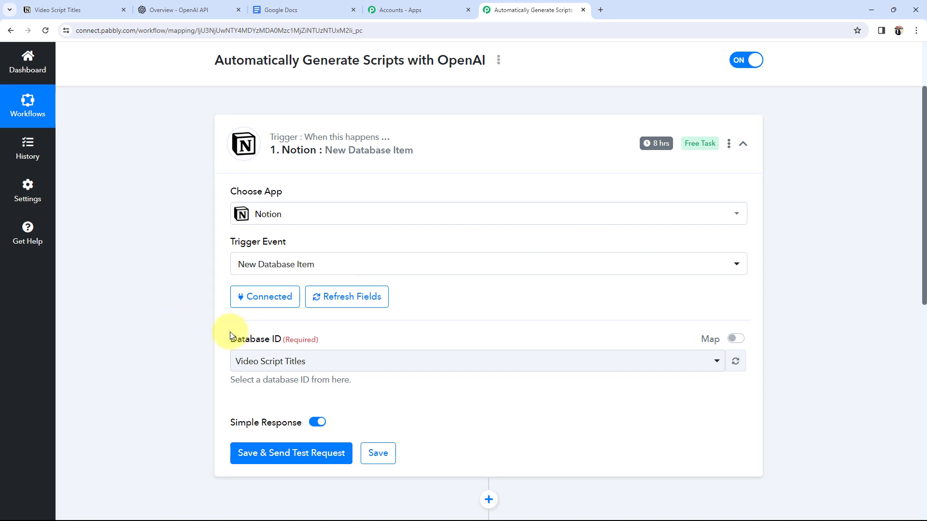
{"action": "left_click_drag", "start_coordinate": [209, 343], "coordinate": [276, 336]}
{"action": "left_click", "coordinate": [263, 361]}
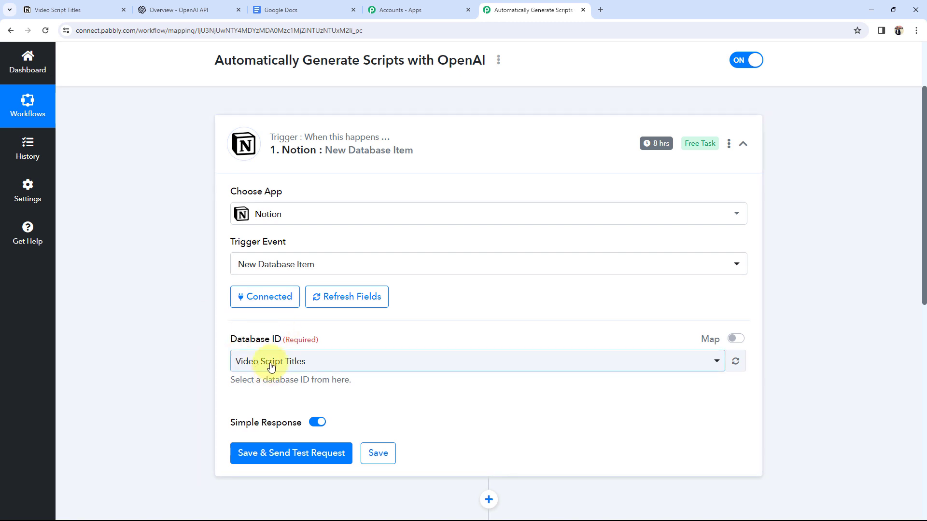
{"action": "left_click", "coordinate": [257, 407]}
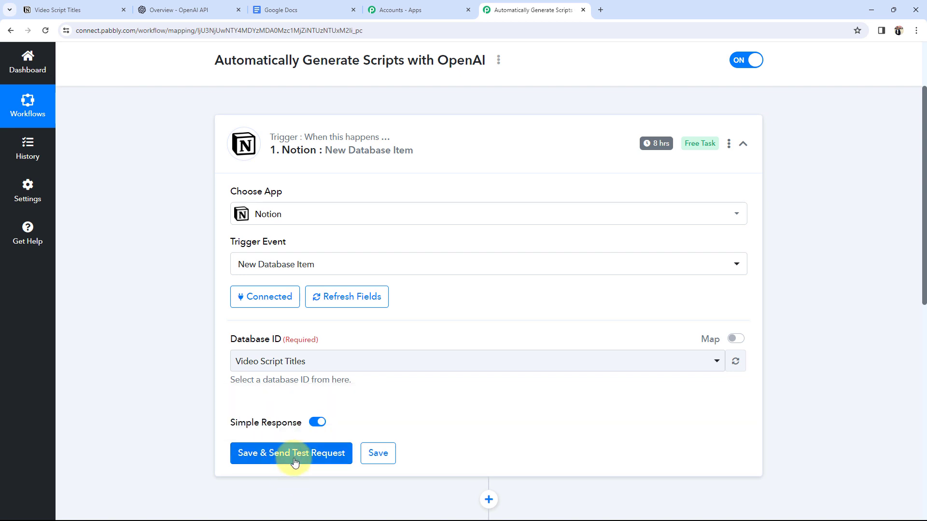
{"action": "mouse_move", "coordinate": [282, 416]}
{"action": "left_click", "coordinate": [72, 9]}
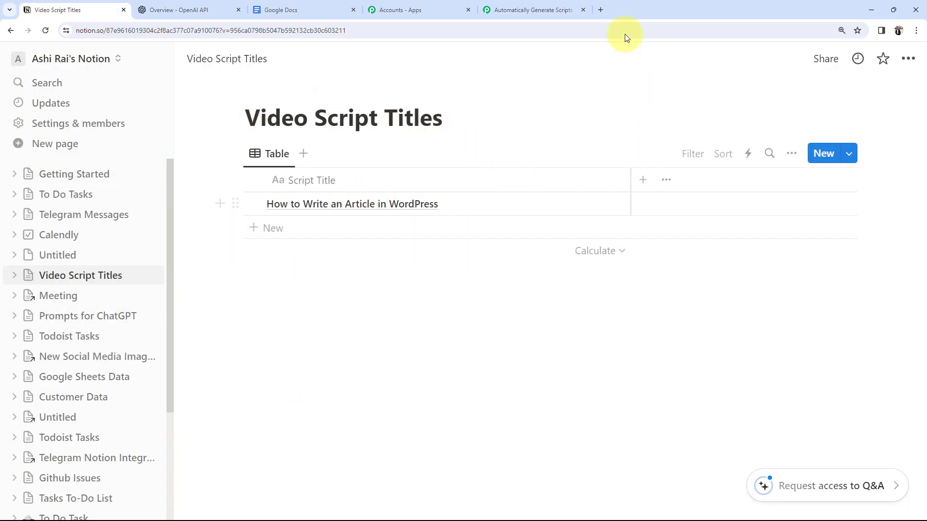
{"action": "left_click", "coordinate": [535, 10]}
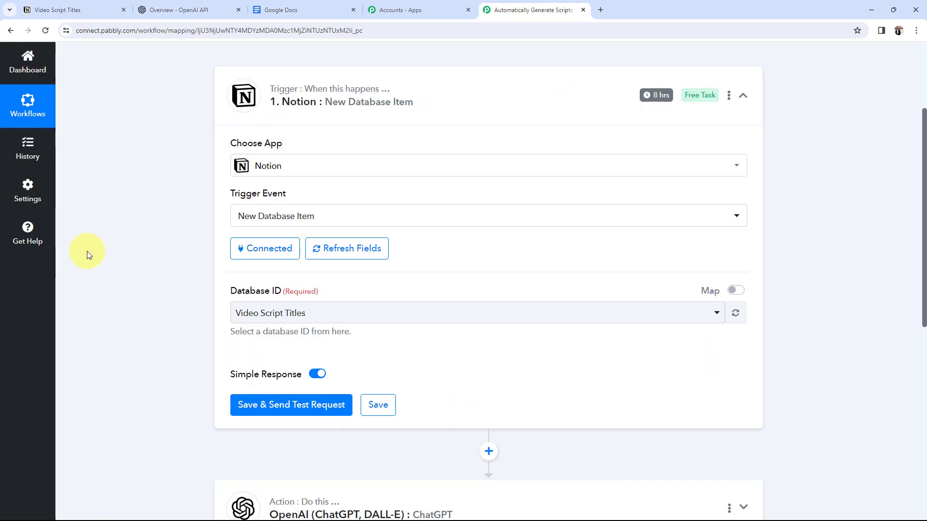
{"action": "left_click", "coordinate": [386, 408]}
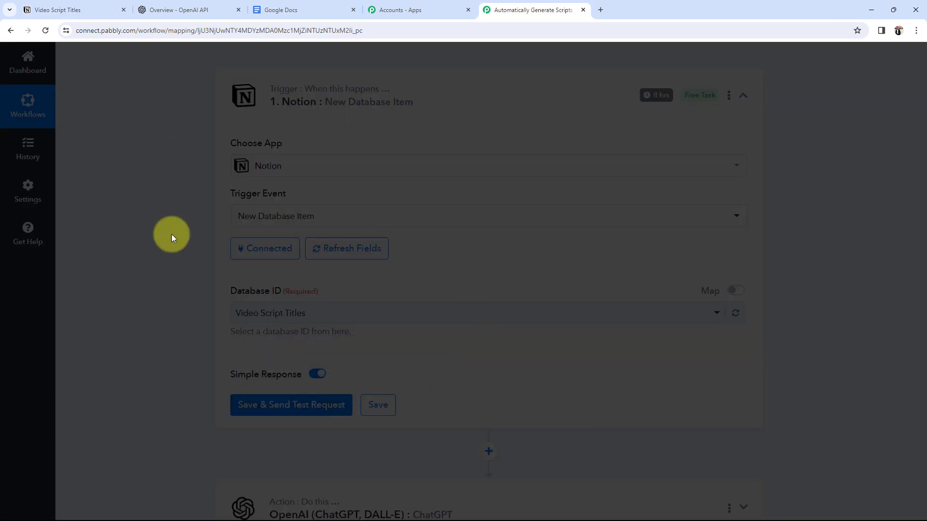
Compare the script title text in the trigger's test response with the entry in Notion's Video Script Titles table
{"action": "left_click", "coordinate": [98, 10]}
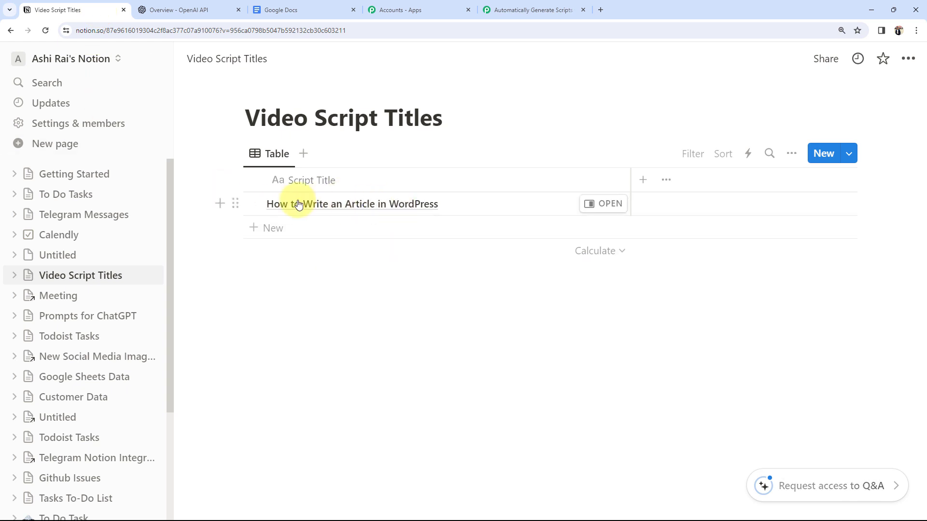
{"action": "left_click", "coordinate": [533, 10]}
{"action": "scroll", "coordinate": [167, 348], "scroll_direction": "down", "scroll_amount": 7}
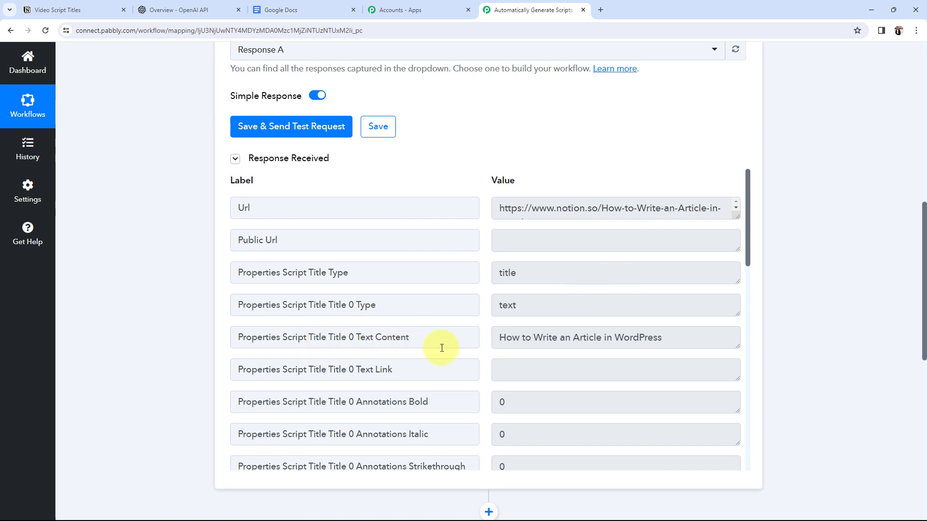
{"action": "left_click_drag", "start_coordinate": [498, 338], "coordinate": [666, 338]}
{"action": "left_click", "coordinate": [61, 9]}
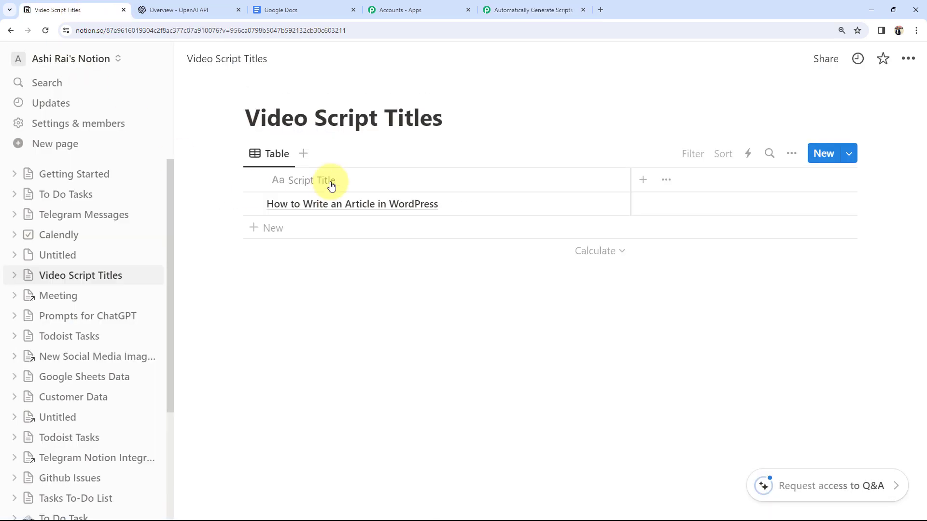
Examine the trigger's test response in Pabbly Connect, including the Properties Script Title Title 0 Text Content value and the remaining fields
{"action": "left_click", "coordinate": [542, 10]}
{"action": "left_click", "coordinate": [527, 338]}
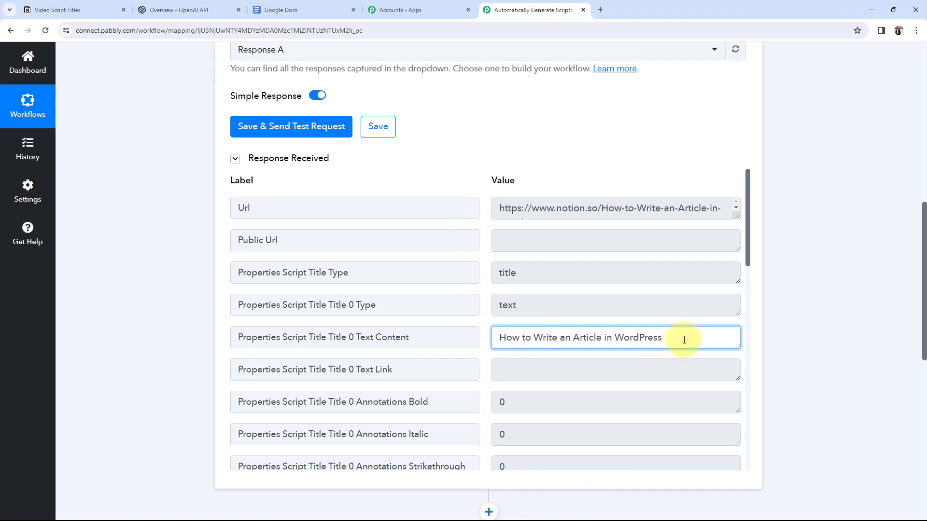
{"action": "left_click_drag", "start_coordinate": [689, 340], "coordinate": [632, 338]}
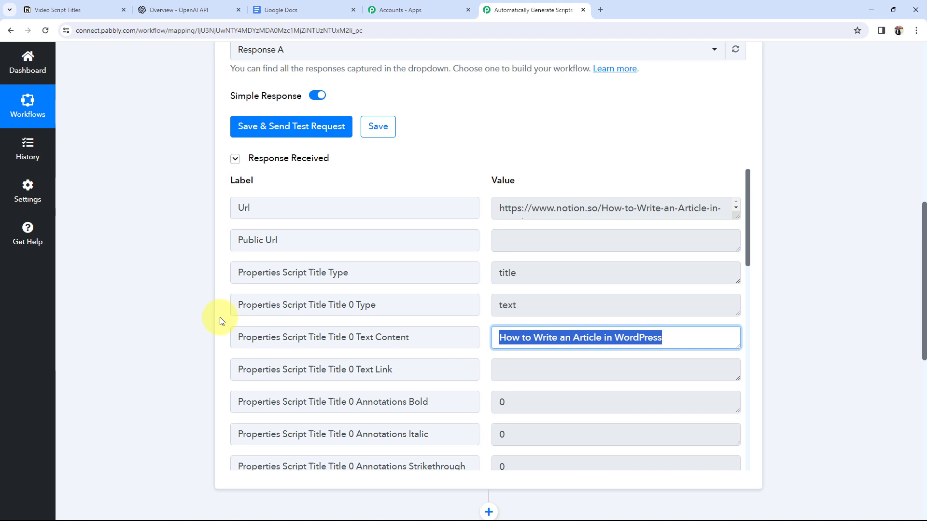
{"action": "scroll", "coordinate": [661, 398], "scroll_direction": "down", "scroll_amount": 6}
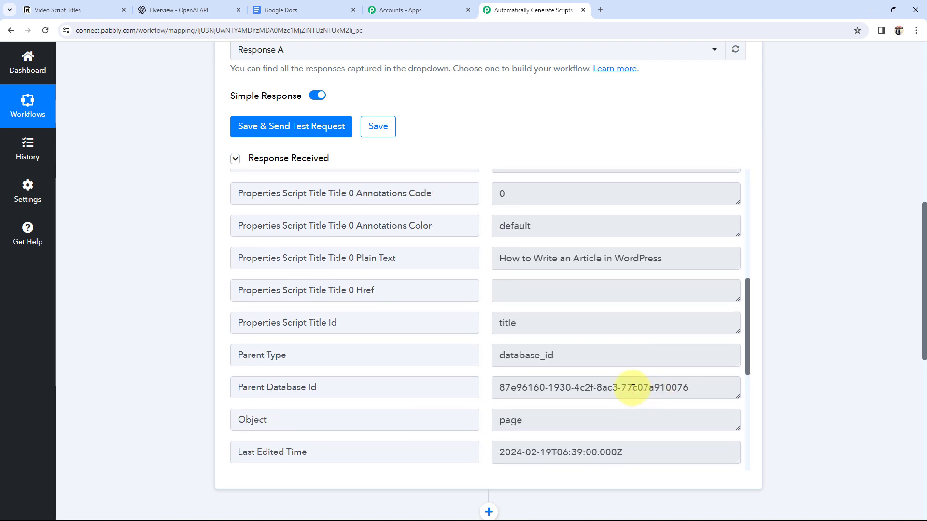
{"action": "scroll", "coordinate": [605, 377], "scroll_direction": "down", "scroll_amount": 6}
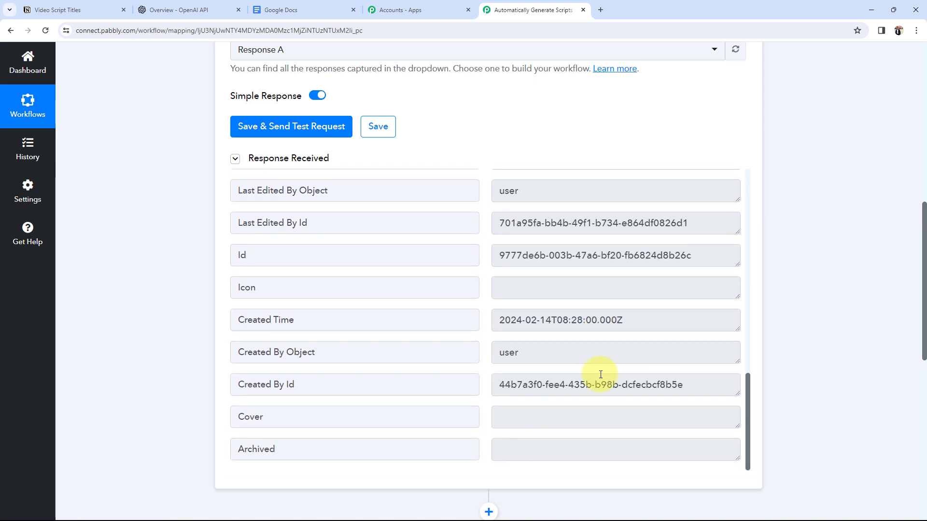
{"action": "scroll", "coordinate": [600, 374], "scroll_direction": "up", "scroll_amount": 7}
{"action": "scroll", "coordinate": [600, 375], "scroll_direction": "up", "scroll_amount": 6}
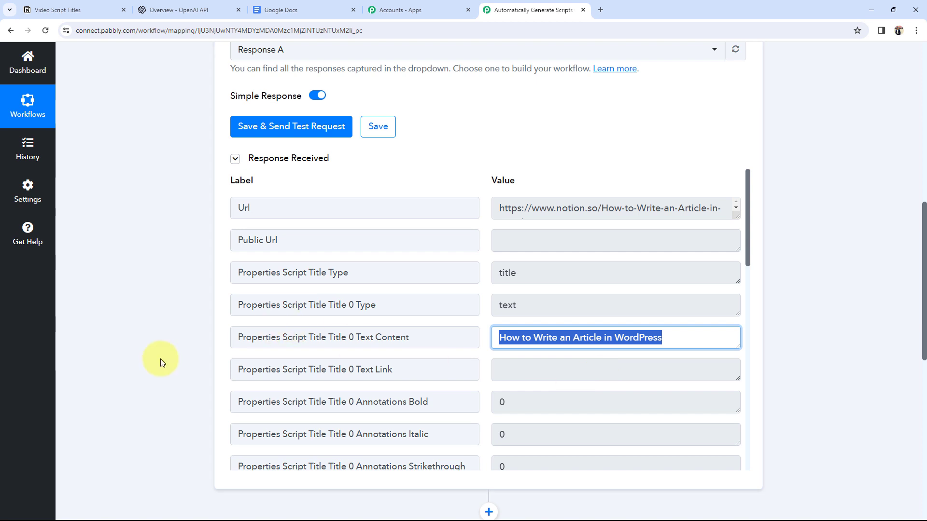
Collapse the Notion trigger step and check the Video Script Titles table in Notion before returning to the workflow
{"action": "scroll", "coordinate": [155, 362], "scroll_direction": "up", "scroll_amount": 10}
{"action": "left_click", "coordinate": [388, 251]}
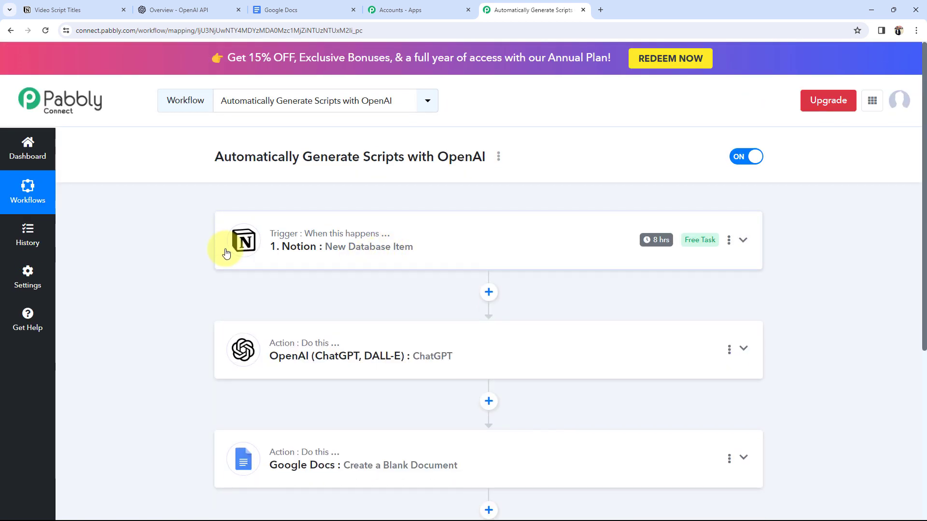
{"action": "left_click", "coordinate": [98, 3]}
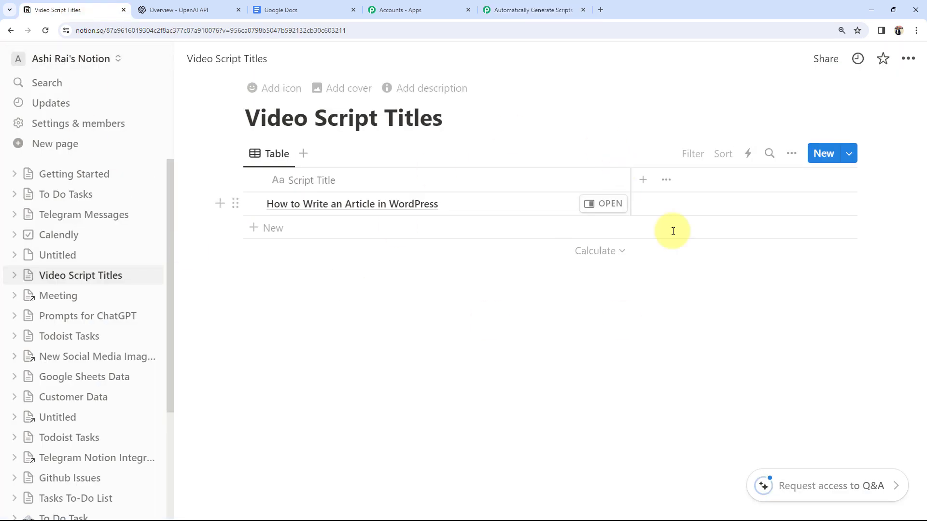
{"action": "left_click", "coordinate": [541, 4]}
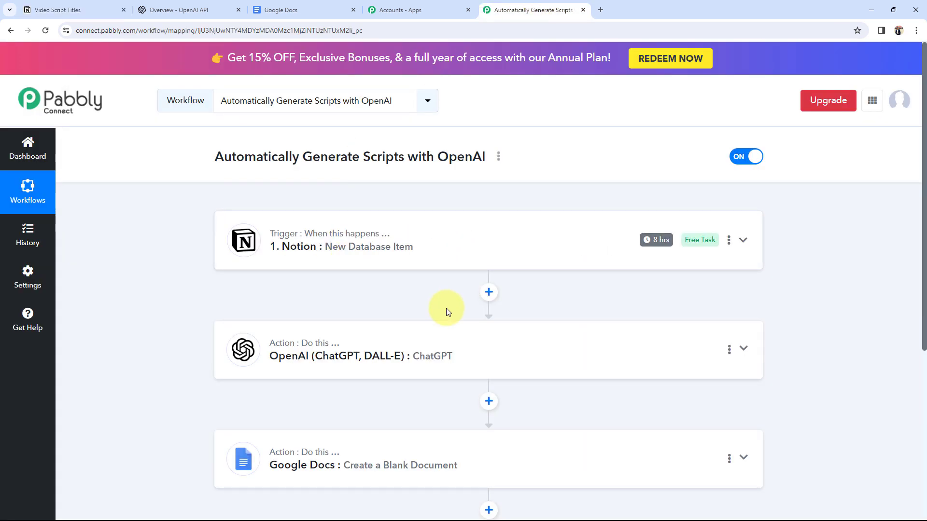
{"action": "left_click", "coordinate": [112, 9]}
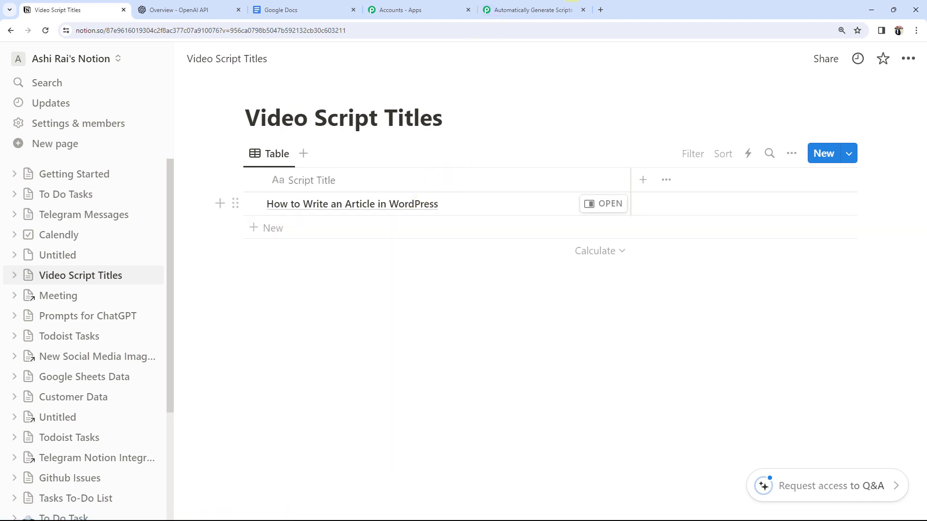
{"action": "left_click", "coordinate": [541, 4]}
{"action": "scroll", "coordinate": [325, 233], "scroll_direction": "down", "scroll_amount": 2}
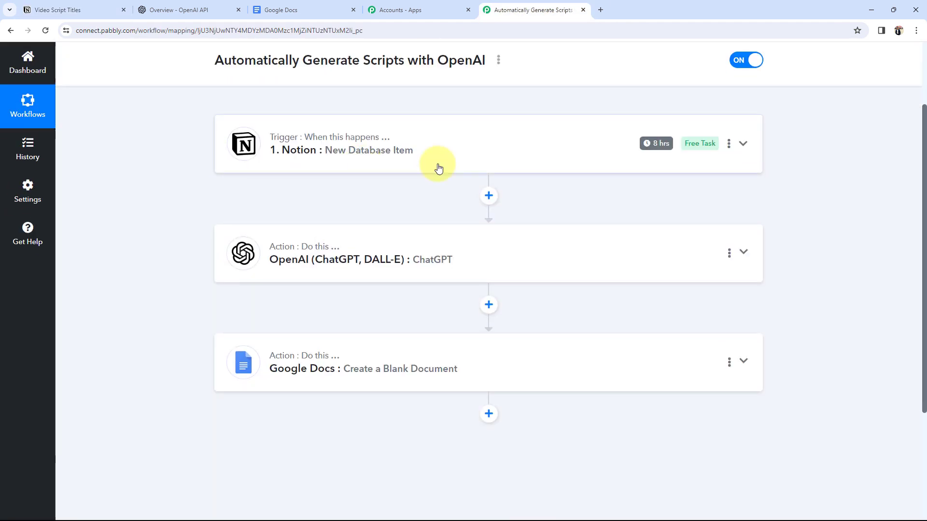
Expand the OpenAI ChatGPT action and open its account connection settings
{"action": "left_click", "coordinate": [306, 246]}
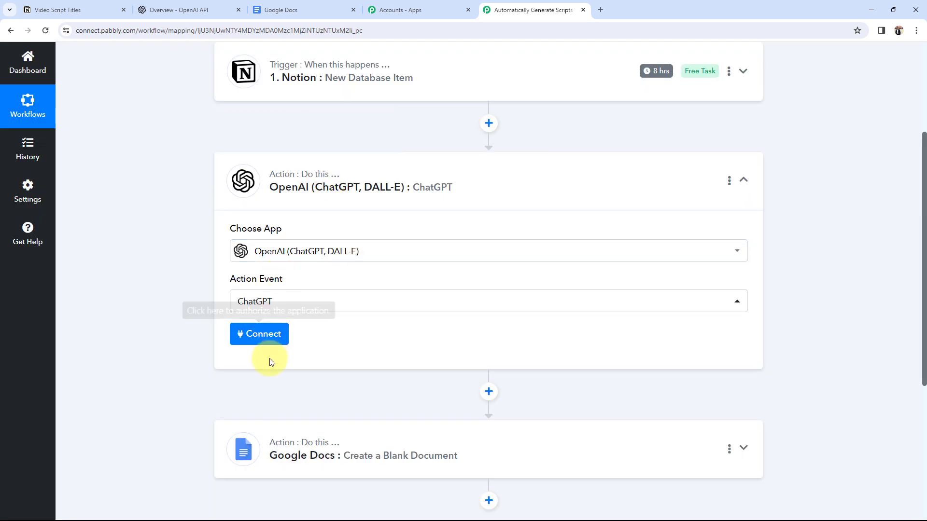
{"action": "left_click", "coordinate": [263, 334]}
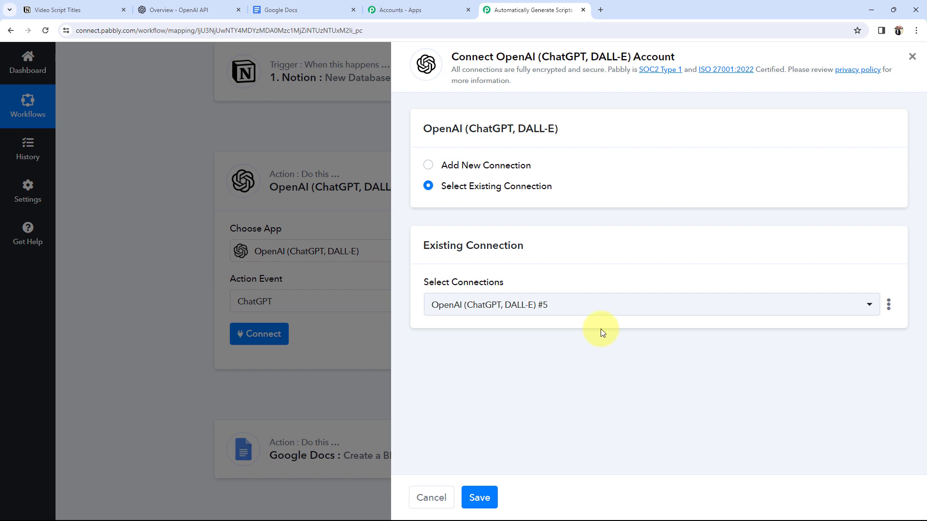
{"action": "left_click", "coordinate": [427, 167]}
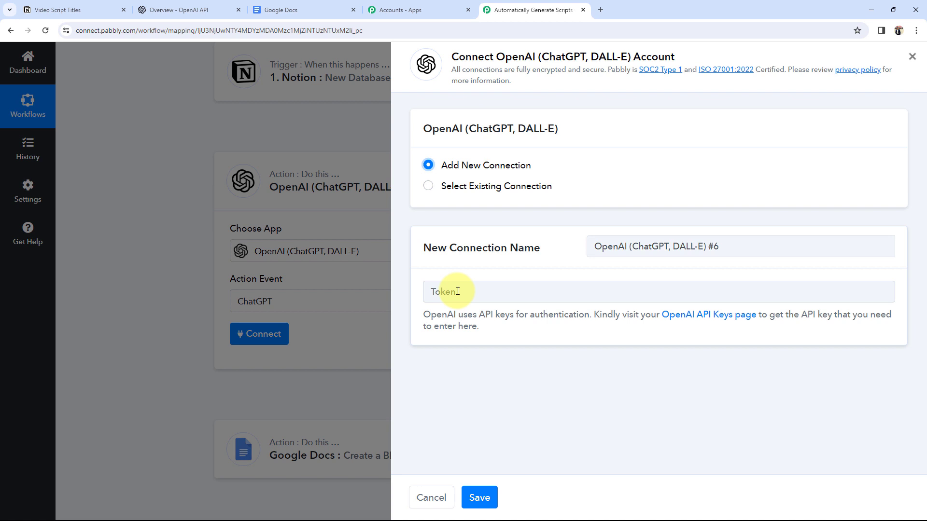
{"action": "left_click", "coordinate": [195, 10]}
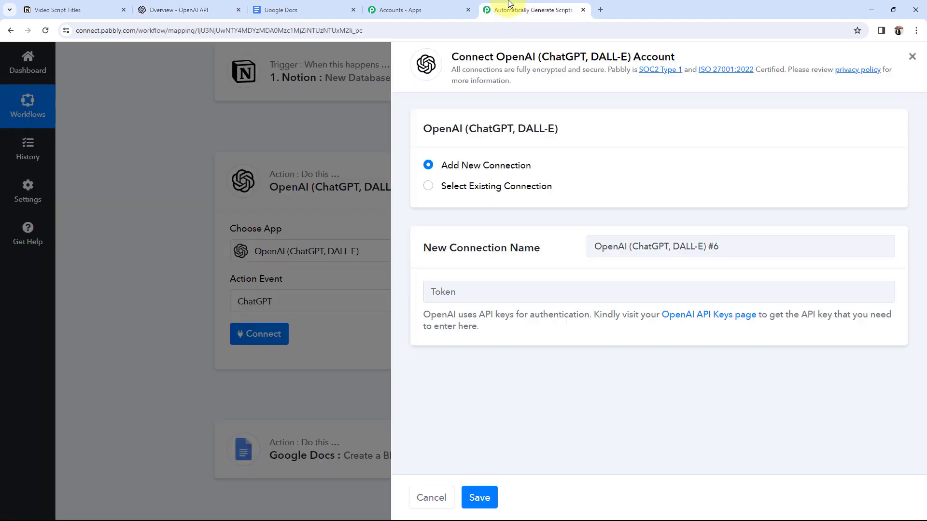
{"action": "left_click", "coordinate": [531, 10]}
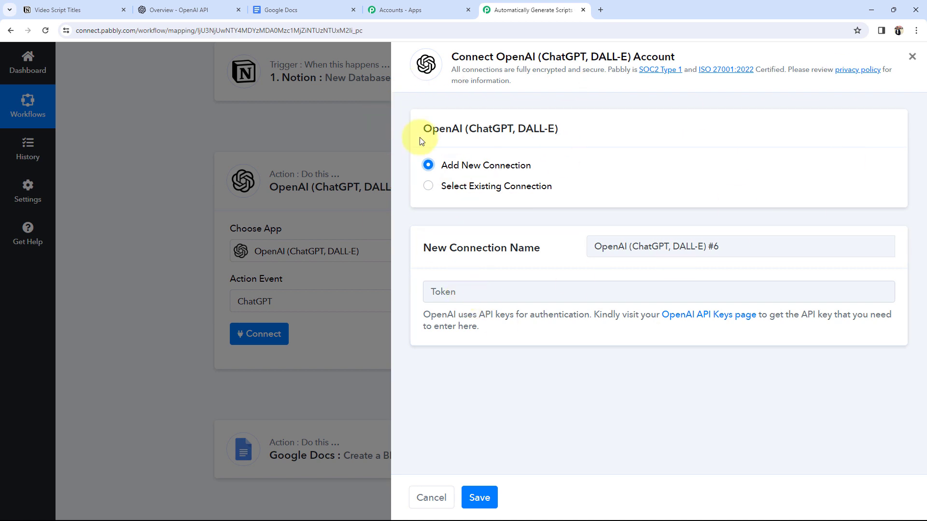
Connect the ChatGPT action with the existing connection OpenAI (ChatGPT, DALL-E) #5 and set its AI model to gpt-3.5-turbo
{"action": "left_click", "coordinate": [427, 189]}
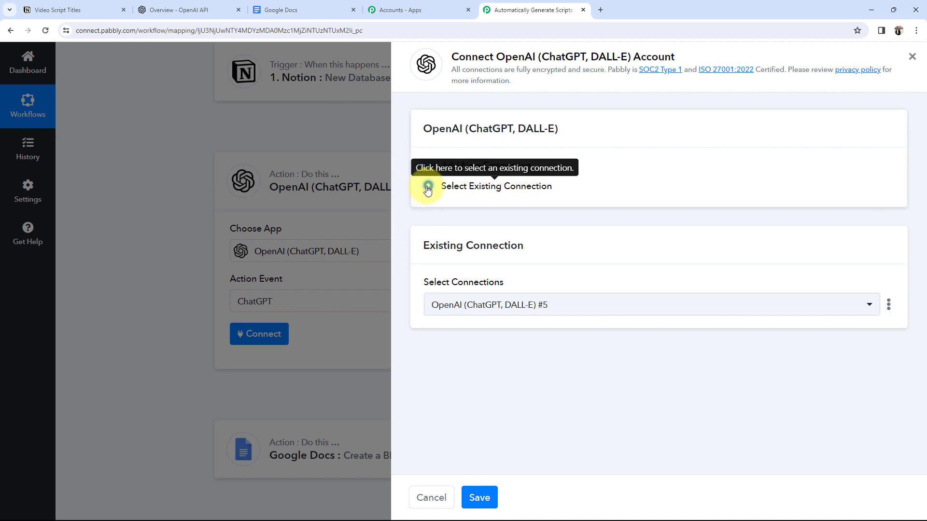
{"action": "left_click", "coordinate": [478, 497]}
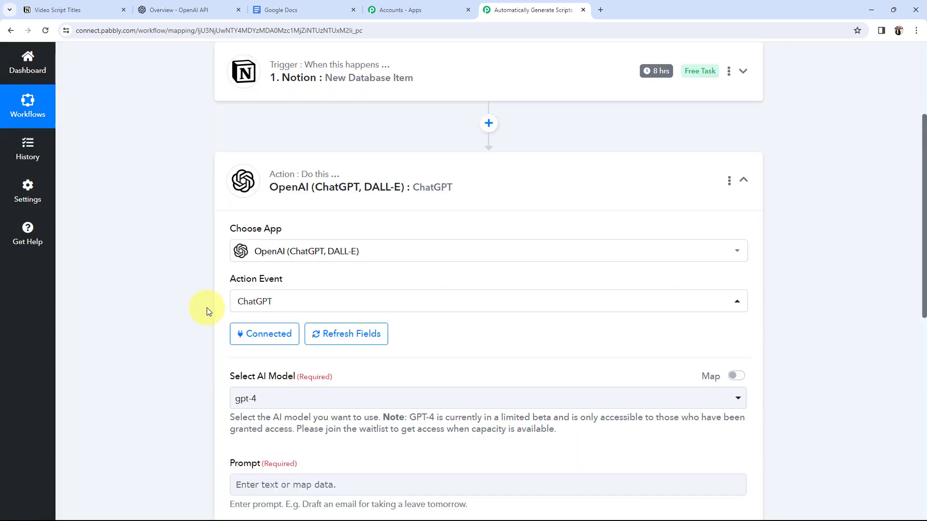
{"action": "scroll", "coordinate": [207, 308], "scroll_direction": "down", "scroll_amount": 4}
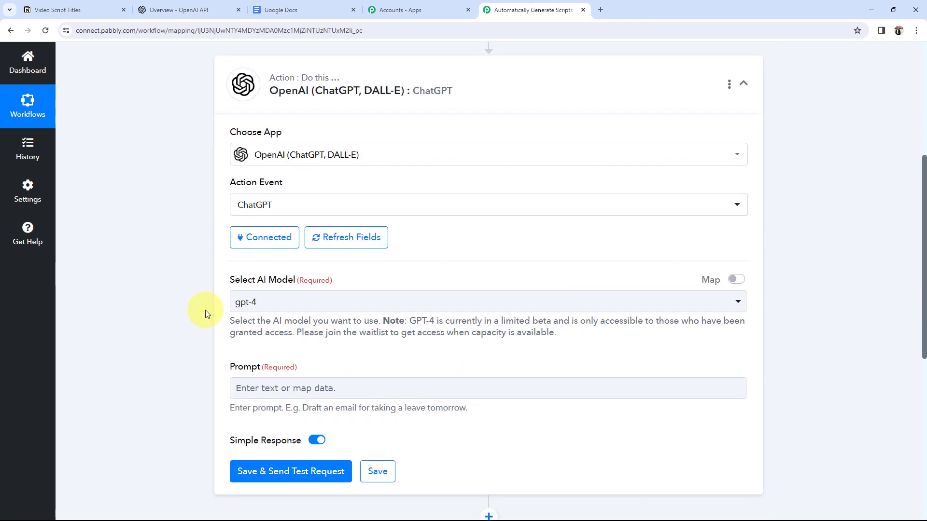
{"action": "left_click", "coordinate": [275, 211]}
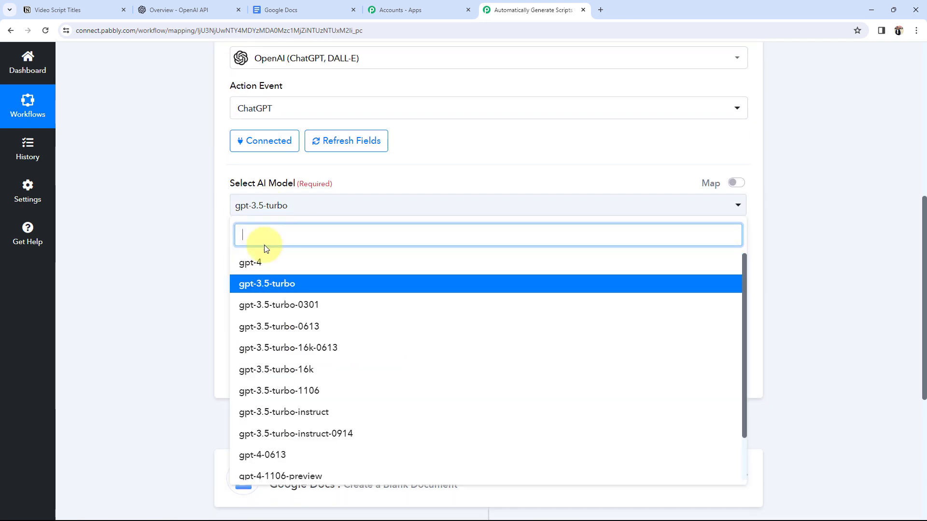
{"action": "left_click", "coordinate": [242, 289]}
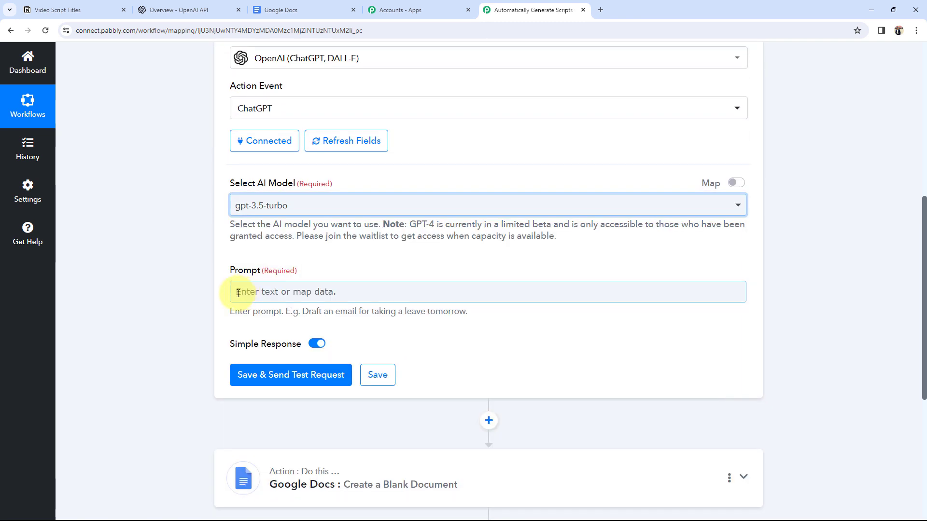
Check the script title in Notion and enter "Generate a script on the title :-" as the ChatGPT action's prompt
{"action": "scroll", "coordinate": [182, 258], "scroll_direction": "down", "scroll_amount": 2}
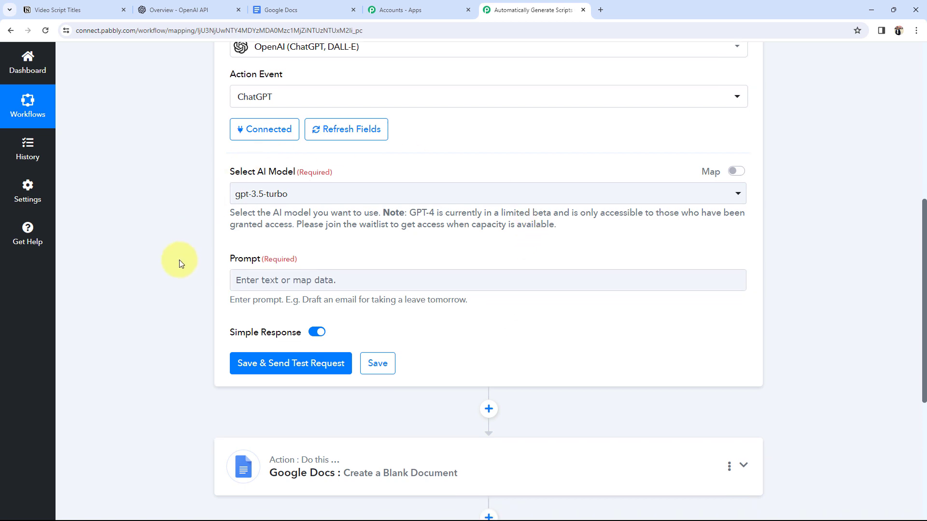
{"action": "left_click_drag", "start_coordinate": [231, 174], "coordinate": [268, 170]}
{"action": "left_click", "coordinate": [283, 199]}
{"action": "left_click", "coordinate": [196, 228]}
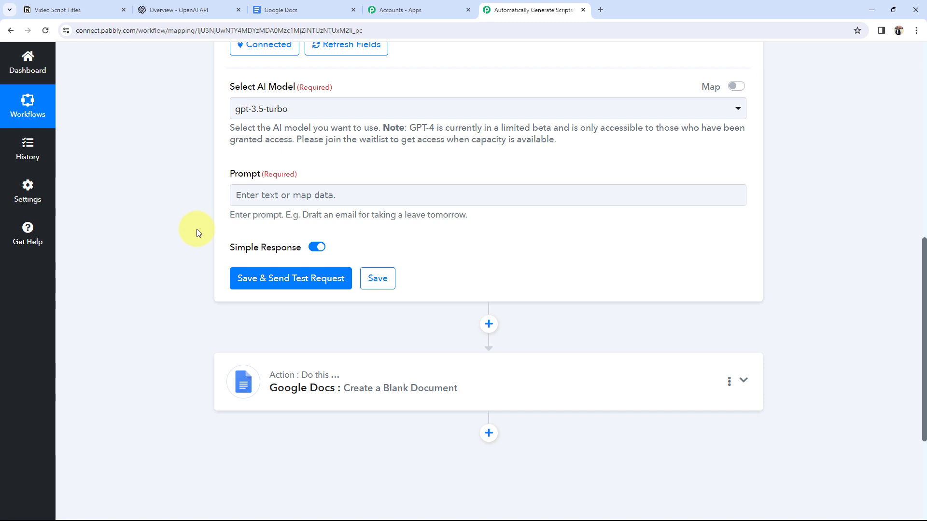
{"action": "left_click", "coordinate": [72, 10]}
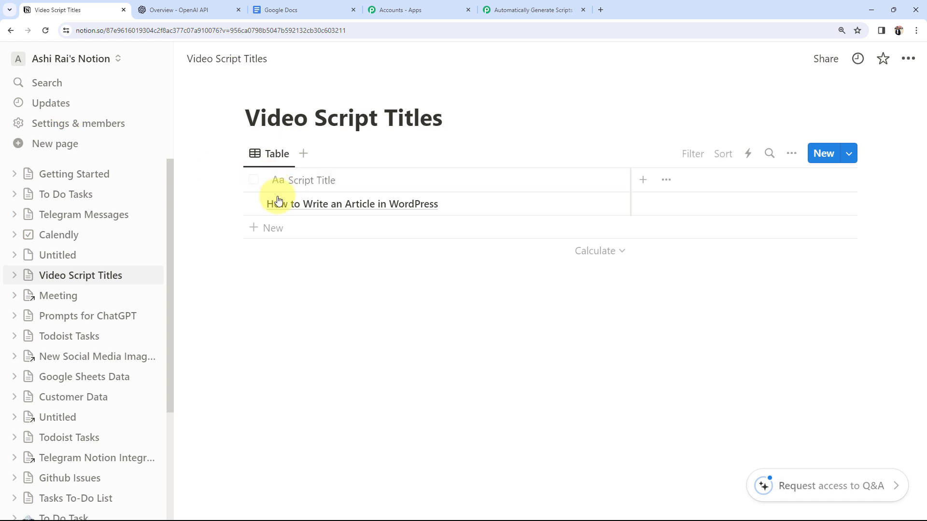
{"action": "left_click", "coordinate": [524, 9]}
{"action": "left_click", "coordinate": [260, 198]}
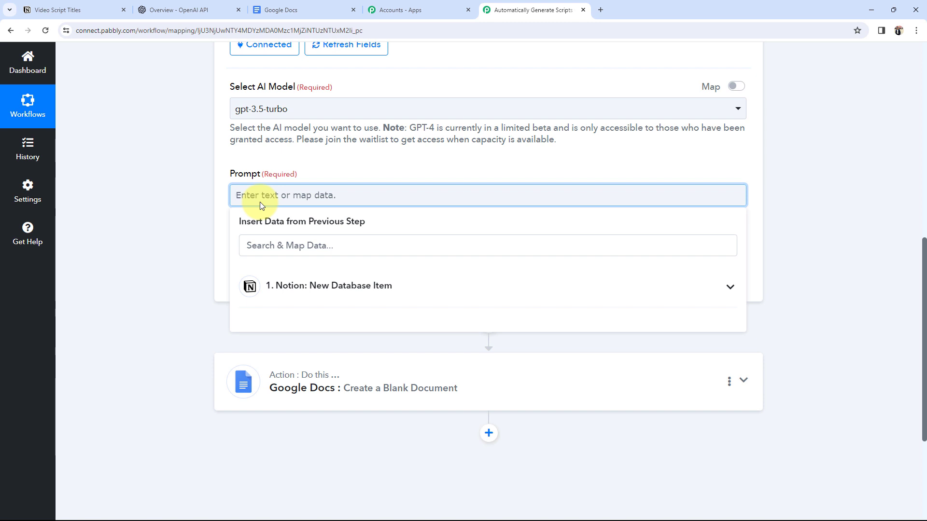
{"action": "type", "text": "Generate a script on the title :-"}
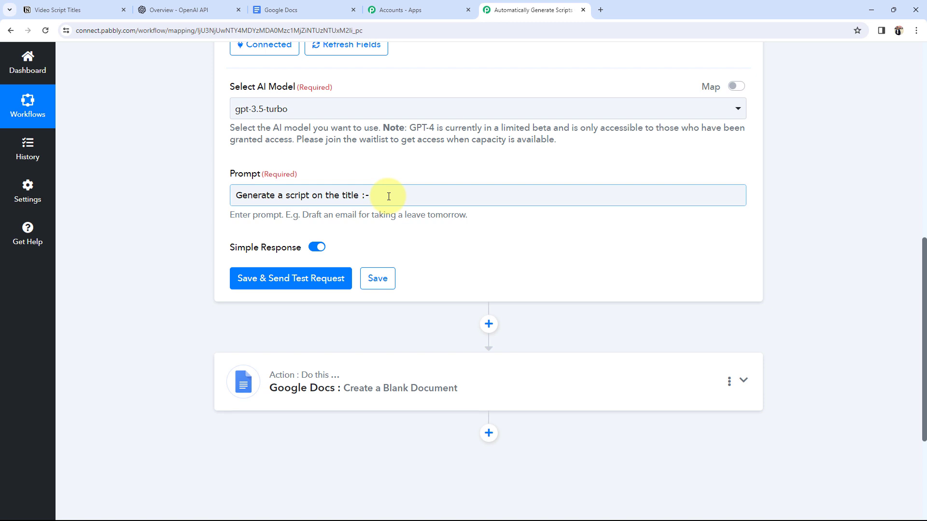
Map the Notion trigger's Properties Script Title Title 0 Text Content value at the end of the ChatGPT prompt
{"action": "left_click", "coordinate": [75, 9]}
{"action": "left_click", "coordinate": [504, 12]}
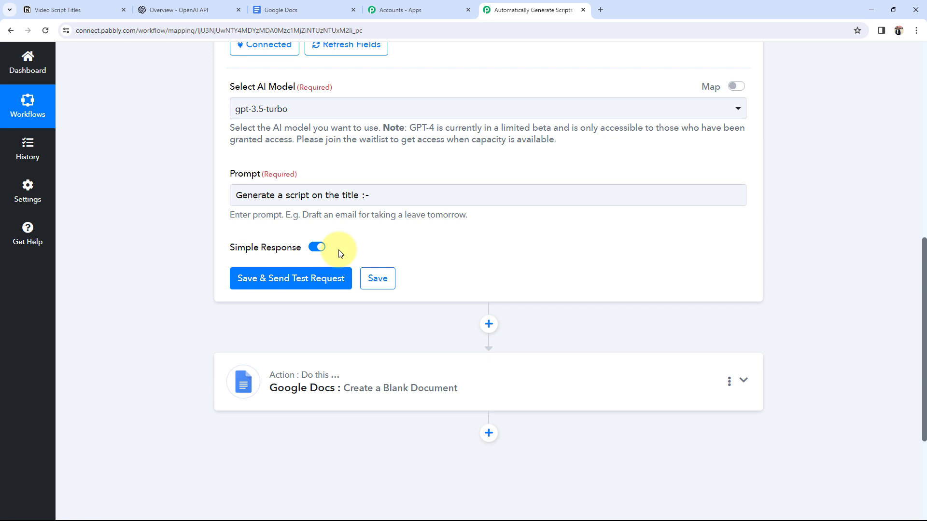
{"action": "scroll", "coordinate": [339, 253], "scroll_direction": "up", "scroll_amount": 10}
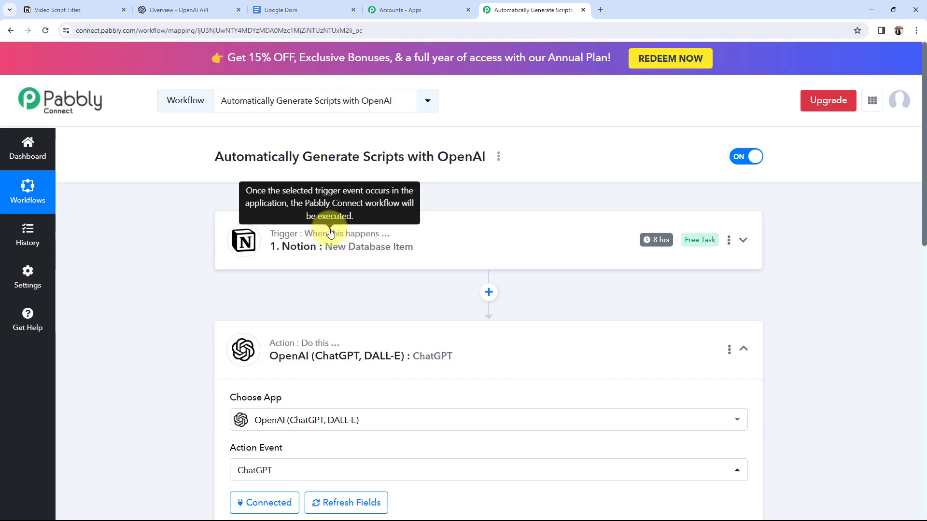
{"action": "scroll", "coordinate": [330, 234], "scroll_direction": "down", "scroll_amount": 8}
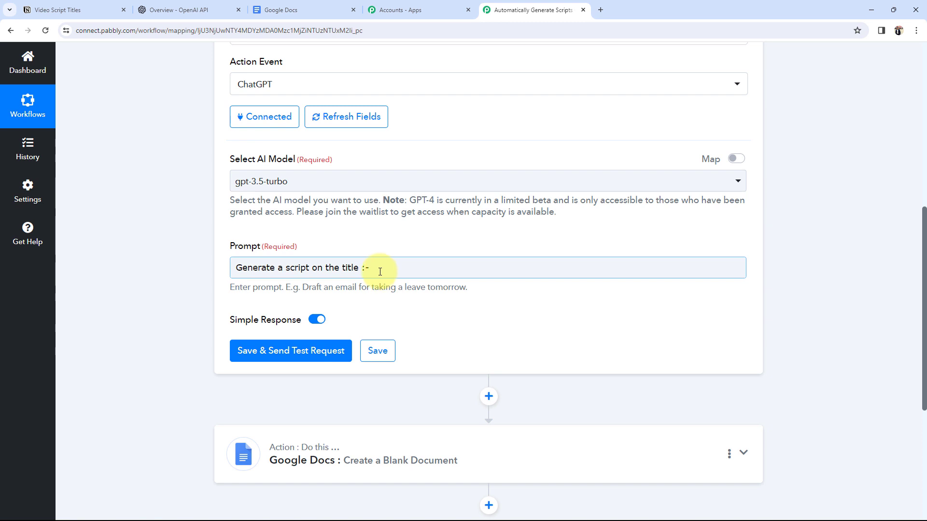
{"action": "scroll", "coordinate": [380, 271], "scroll_direction": "down", "scroll_amount": 2}
{"action": "left_click", "coordinate": [372, 170]}
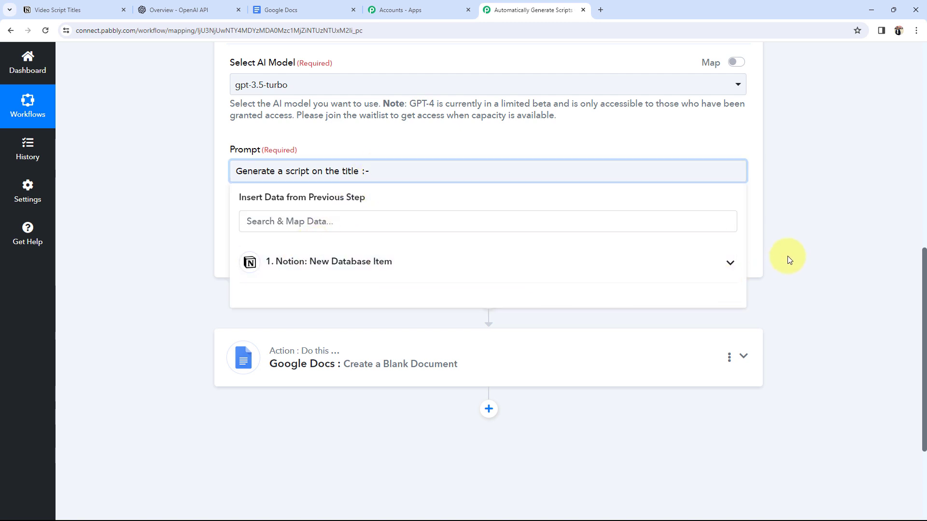
{"action": "left_click", "coordinate": [674, 264]}
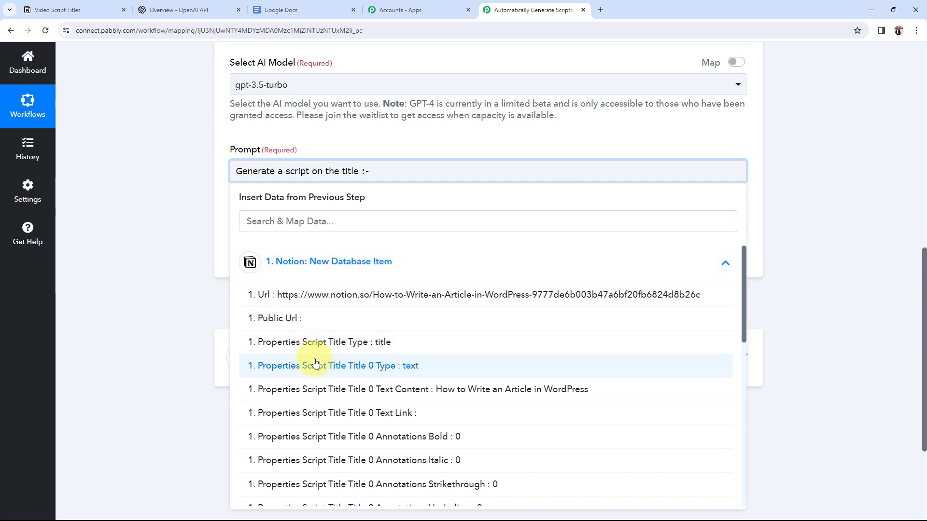
{"action": "left_click", "coordinate": [444, 393]}
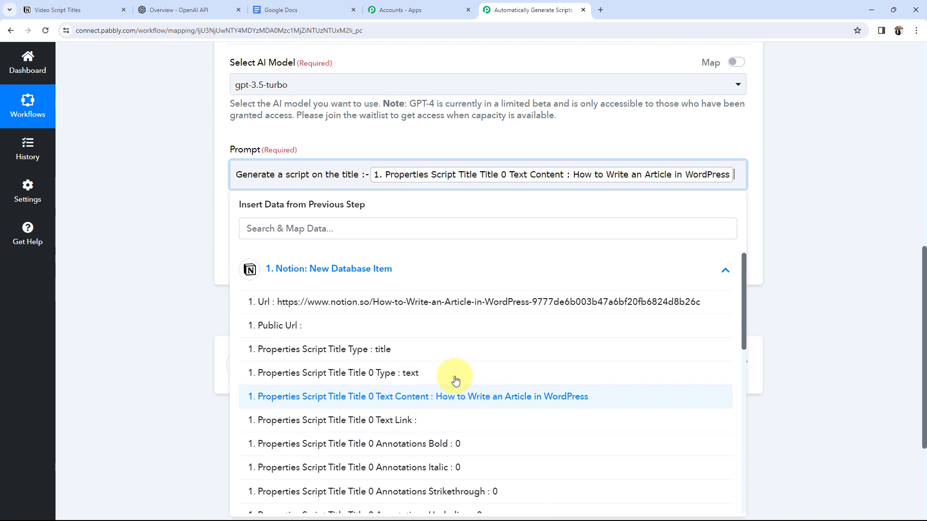
{"action": "left_click", "coordinate": [129, 206]}
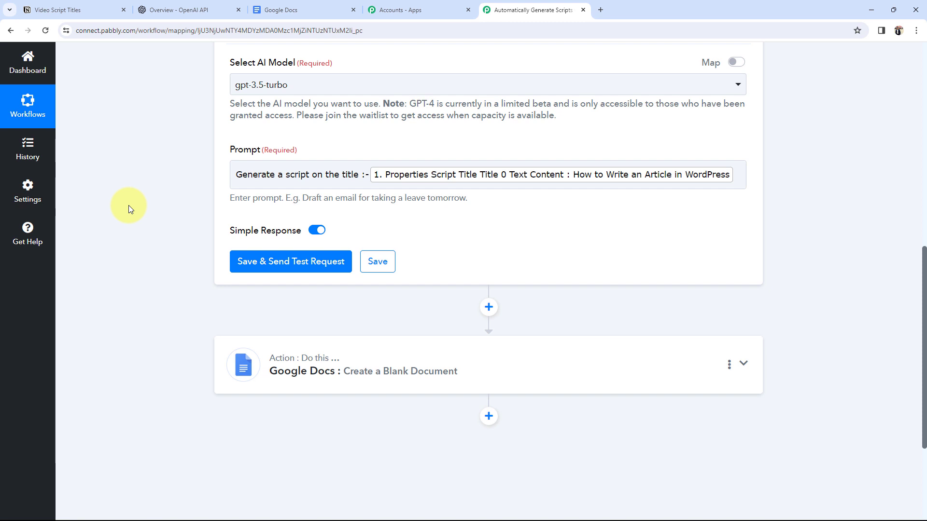
Compare the script title in Notion's table with the mapped title and review the wording of the ChatGPT prompt
{"action": "left_click", "coordinate": [79, 10]}
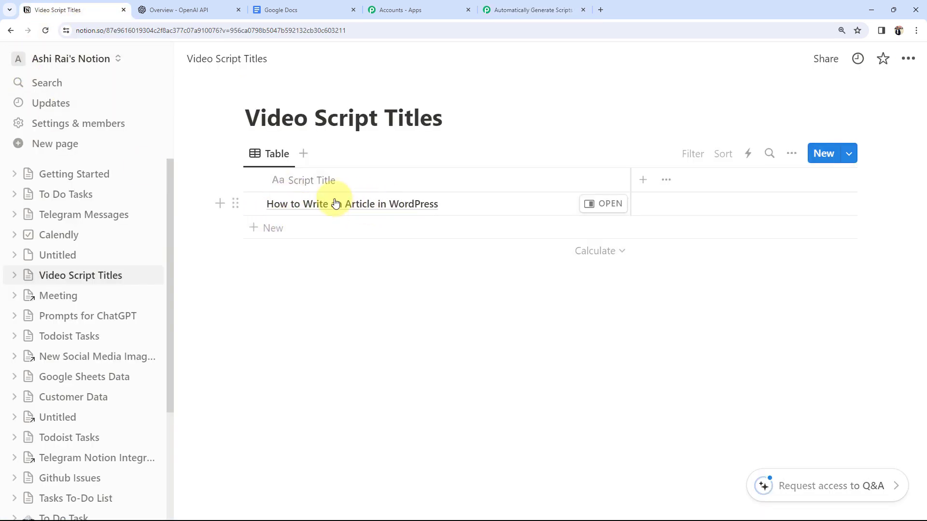
{"action": "left_click", "coordinate": [544, 5]}
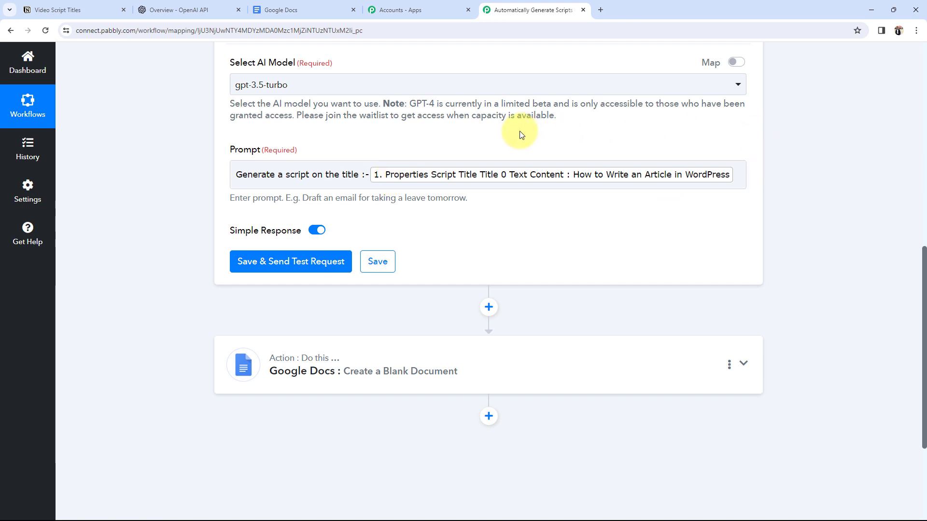
{"action": "left_click_drag", "start_coordinate": [329, 174], "coordinate": [164, 178]}
{"action": "left_click", "coordinate": [346, 175]}
{"action": "left_click", "coordinate": [190, 177]}
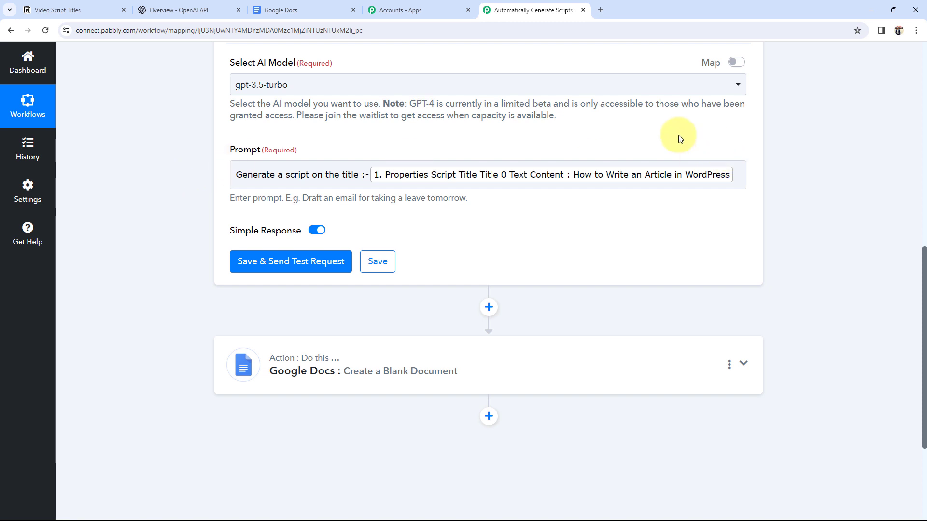
Save the ChatGPT action, send its test request, and read through the generated script in Choices 0 Message Content
{"action": "left_click", "coordinate": [456, 176]}
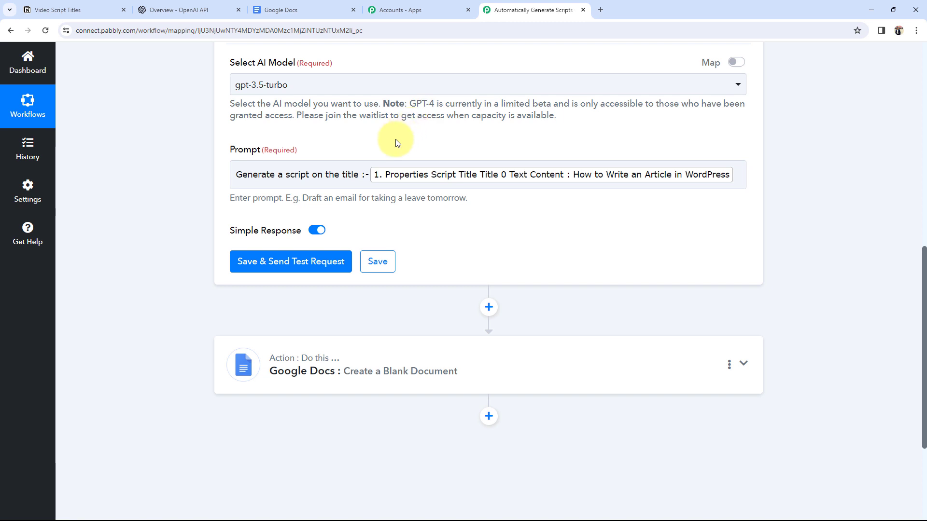
{"action": "left_click", "coordinate": [286, 269]}
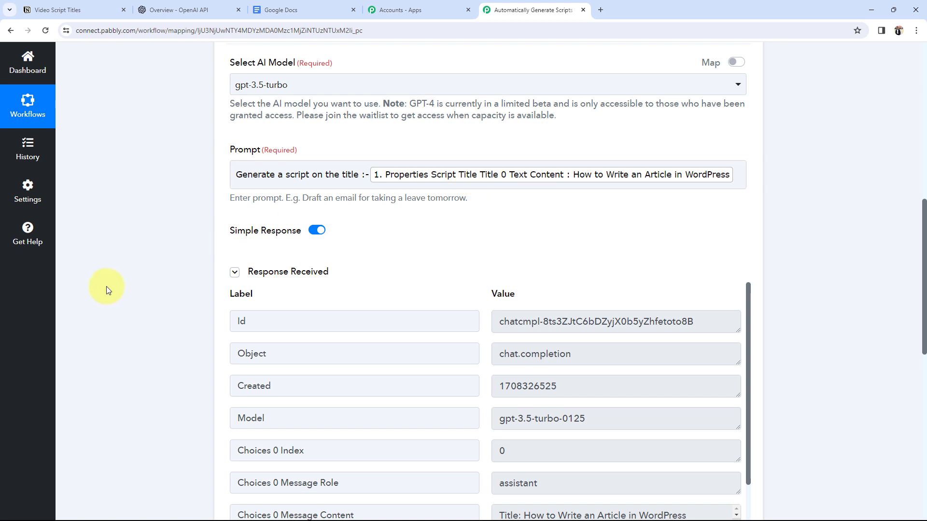
{"action": "scroll", "coordinate": [115, 287], "scroll_direction": "down", "scroll_amount": 5}
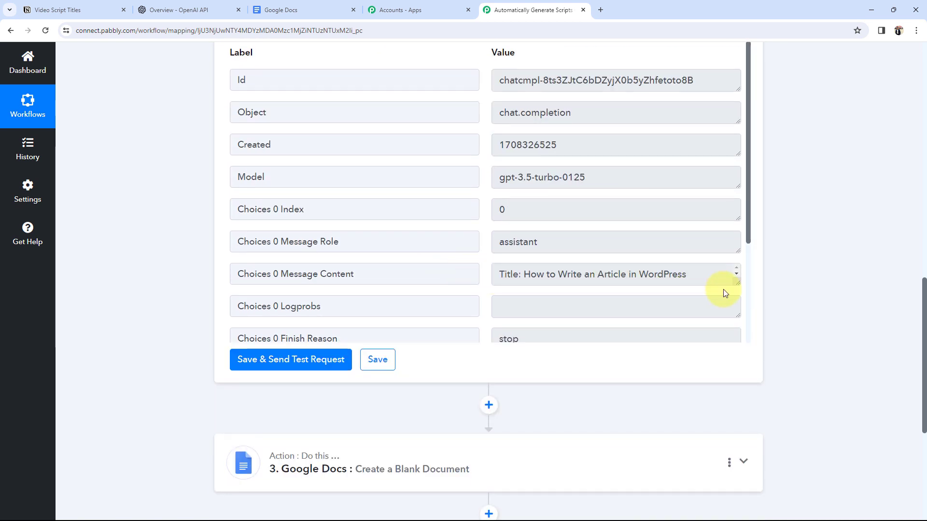
{"action": "left_click_drag", "start_coordinate": [738, 282], "coordinate": [729, 445]}
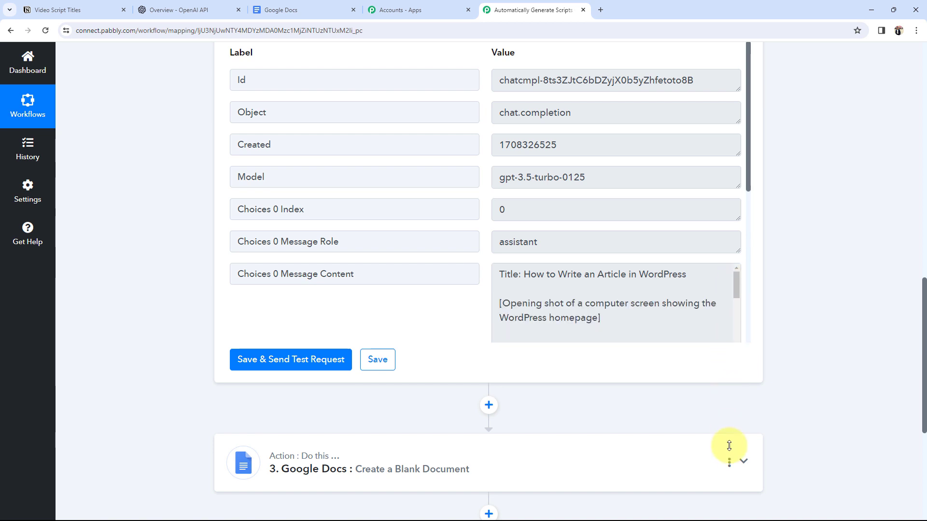
{"action": "scroll", "coordinate": [518, 293], "scroll_direction": "down", "scroll_amount": 3}
{"action": "scroll", "coordinate": [518, 293], "scroll_direction": "down", "scroll_amount": 10}
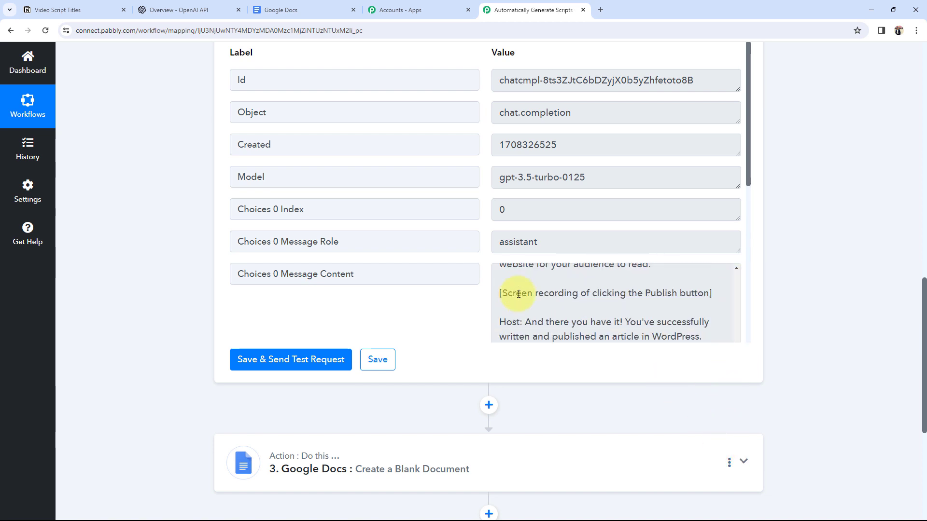
{"action": "scroll", "coordinate": [547, 290], "scroll_direction": "down", "scroll_amount": 5}
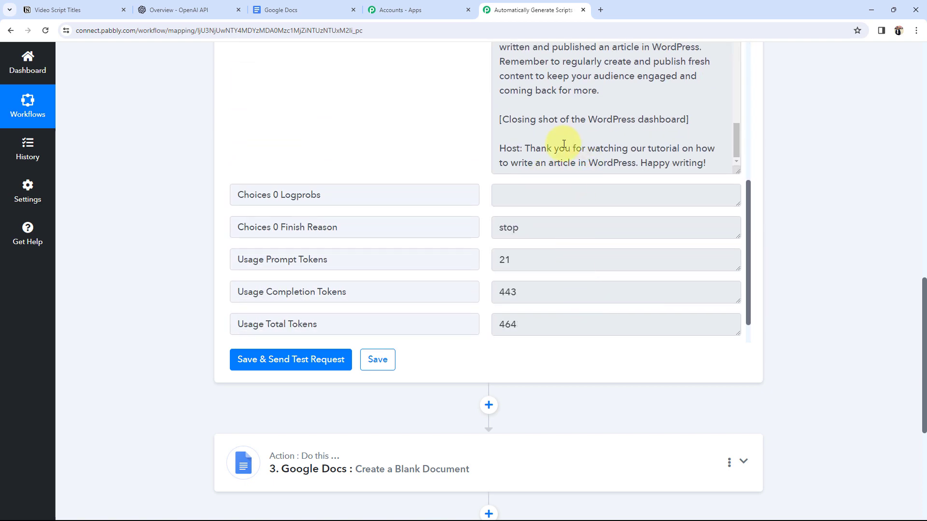
Expand the Google Docs Create a Blank Document action and check the script title in Notion
{"action": "scroll", "coordinate": [156, 258], "scroll_direction": "up", "scroll_amount": 15}
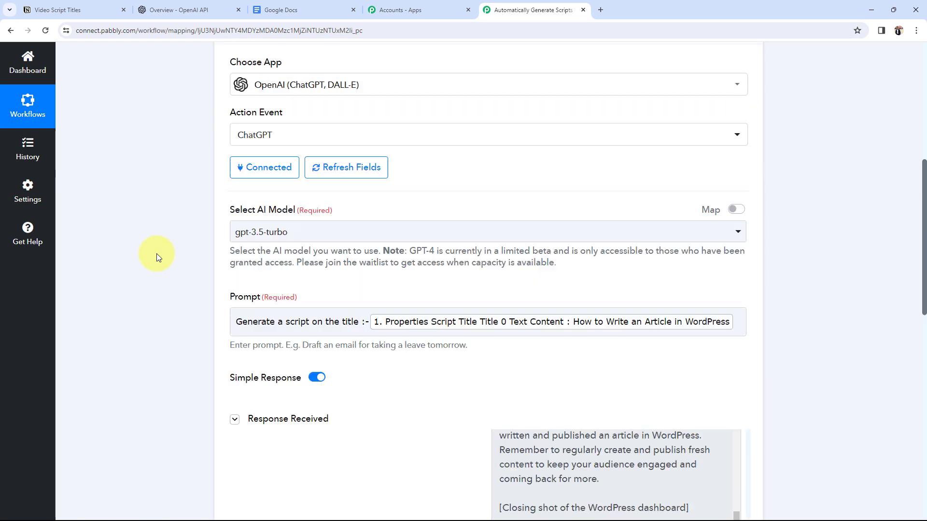
{"action": "scroll", "coordinate": [199, 253], "scroll_direction": "up", "scroll_amount": 2}
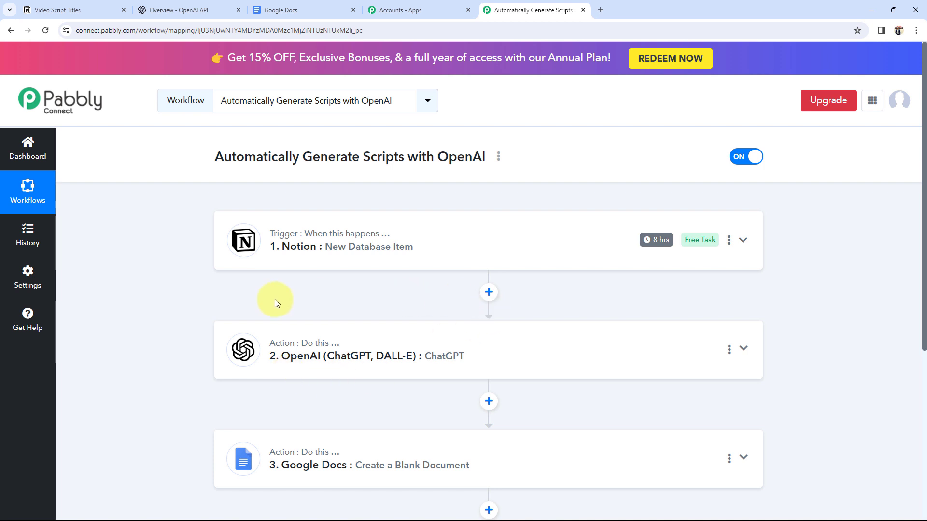
{"action": "scroll", "coordinate": [275, 302], "scroll_direction": "down", "scroll_amount": 4}
{"action": "left_click", "coordinate": [313, 264]}
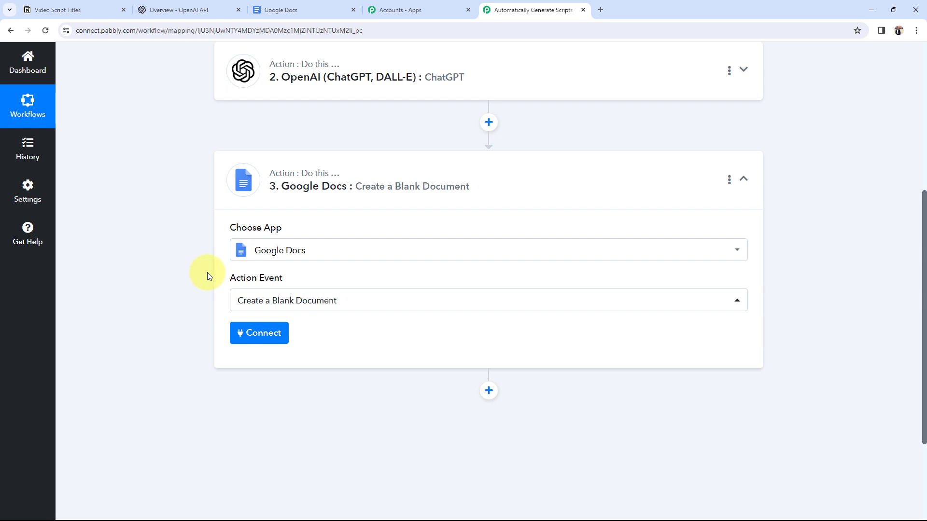
{"action": "left_click", "coordinate": [52, 10]}
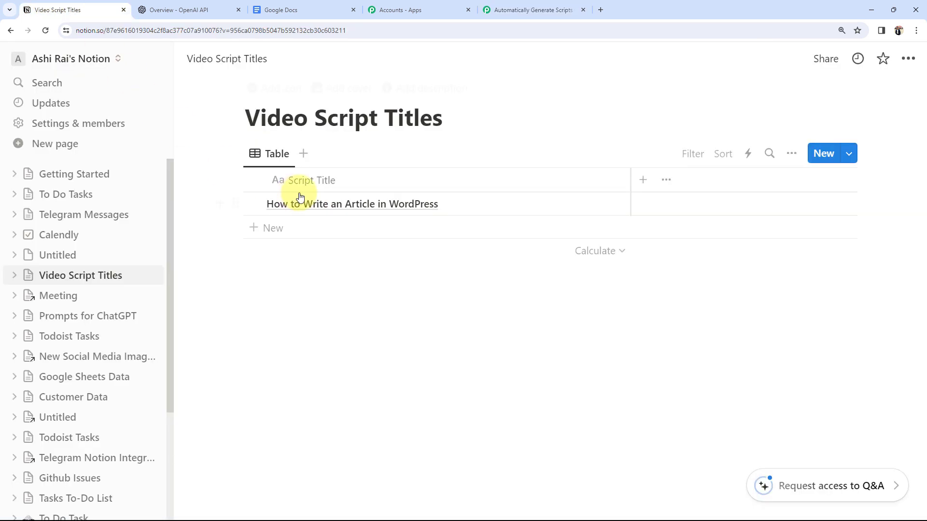
{"action": "left_click", "coordinate": [440, 6]}
{"action": "left_click", "coordinate": [310, 6]}
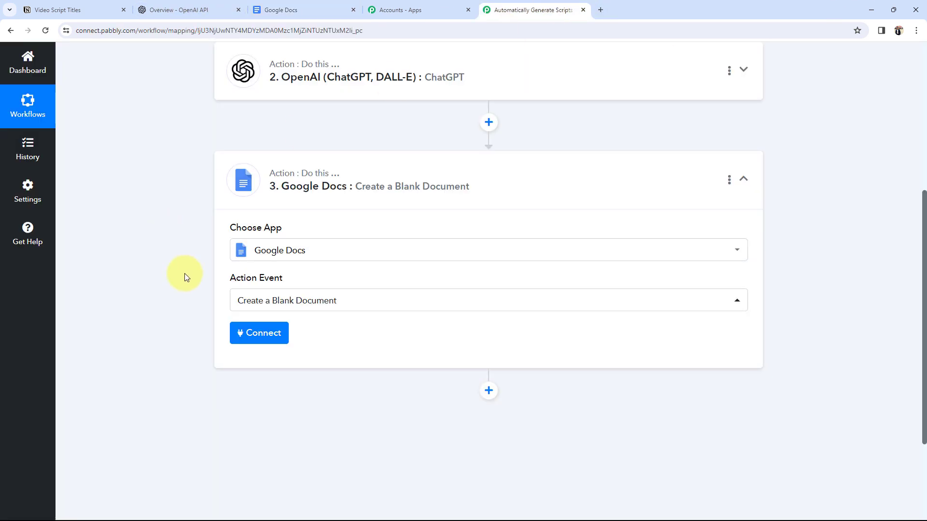
Connect the Create a Blank Document action with the existing connection Google Docs #11
{"action": "left_click", "coordinate": [259, 334]}
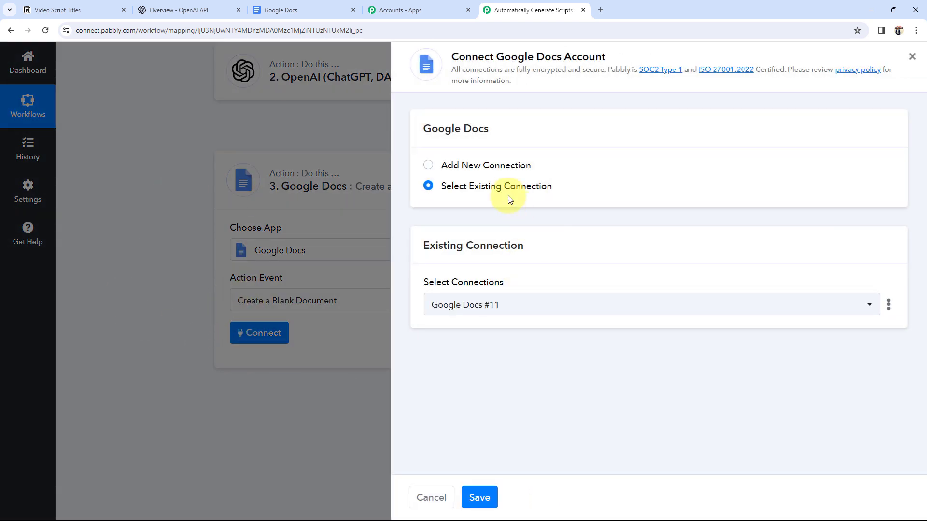
{"action": "left_click", "coordinate": [428, 165]}
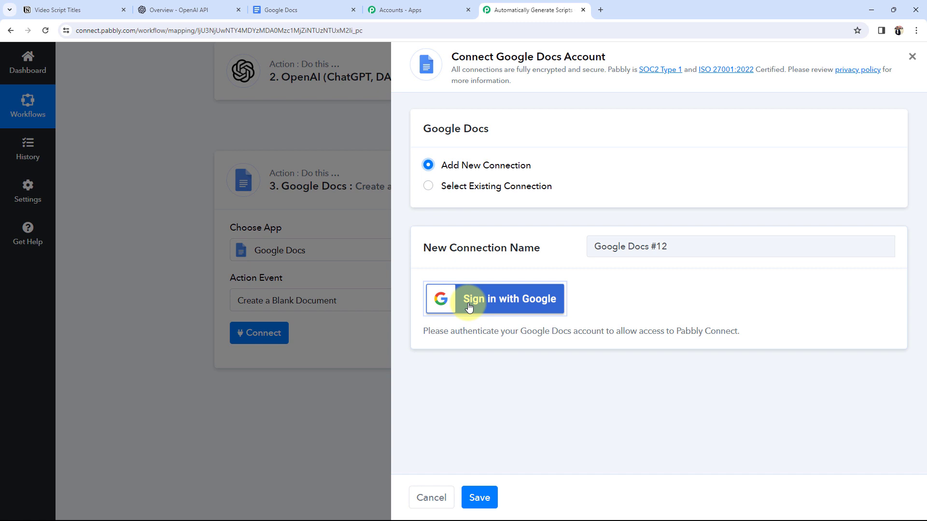
{"action": "left_click", "coordinate": [428, 185]}
{"action": "left_click", "coordinate": [479, 497]}
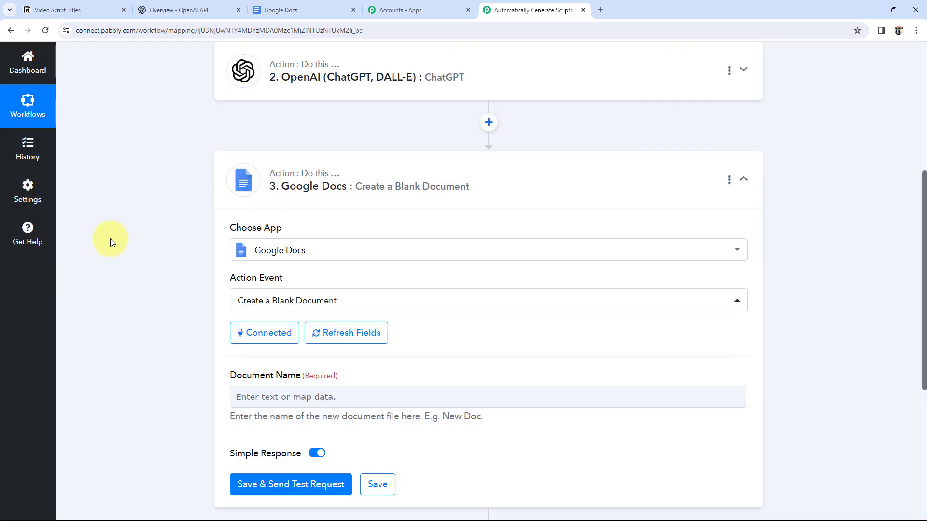
Review the Document Name field and look up the script title in Notion's Video Script Titles table
{"action": "scroll", "coordinate": [110, 238], "scroll_direction": "down", "scroll_amount": 4}
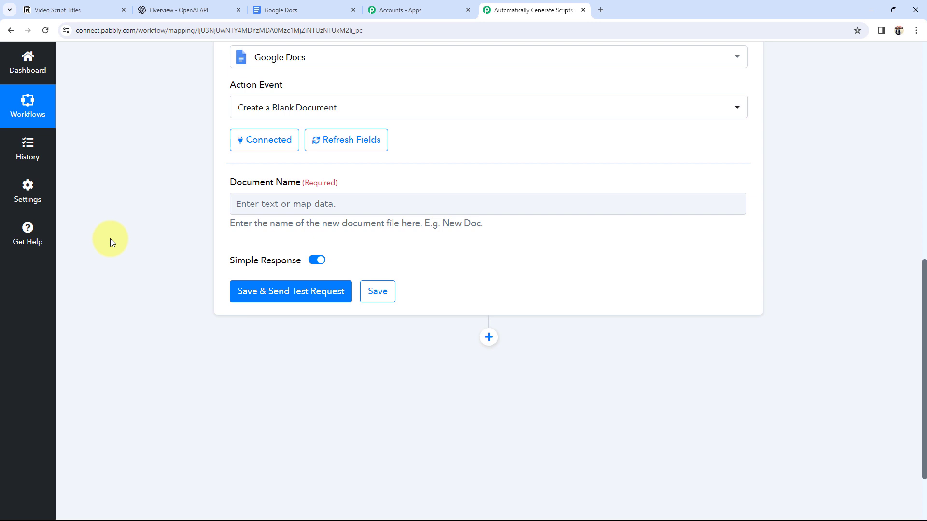
{"action": "scroll", "coordinate": [110, 239], "scroll_direction": "up", "scroll_amount": 2}
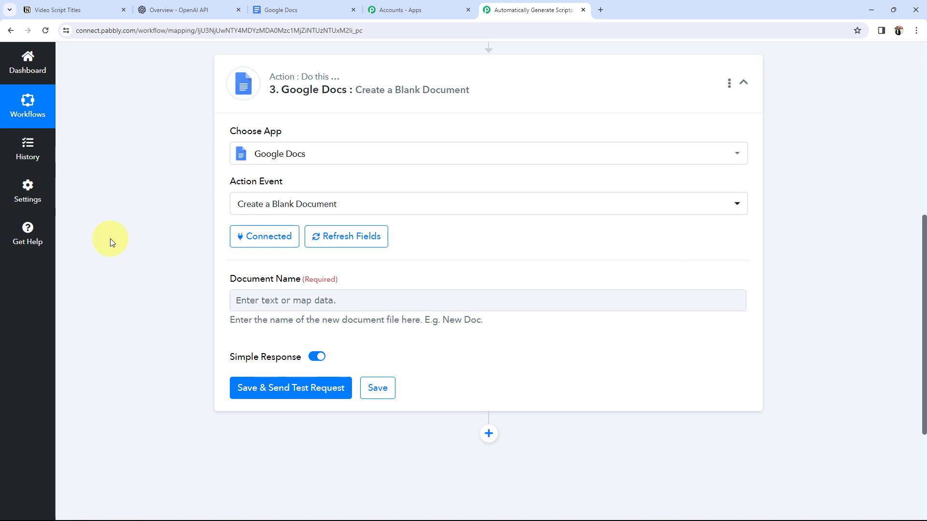
{"action": "left_click", "coordinate": [72, 9]}
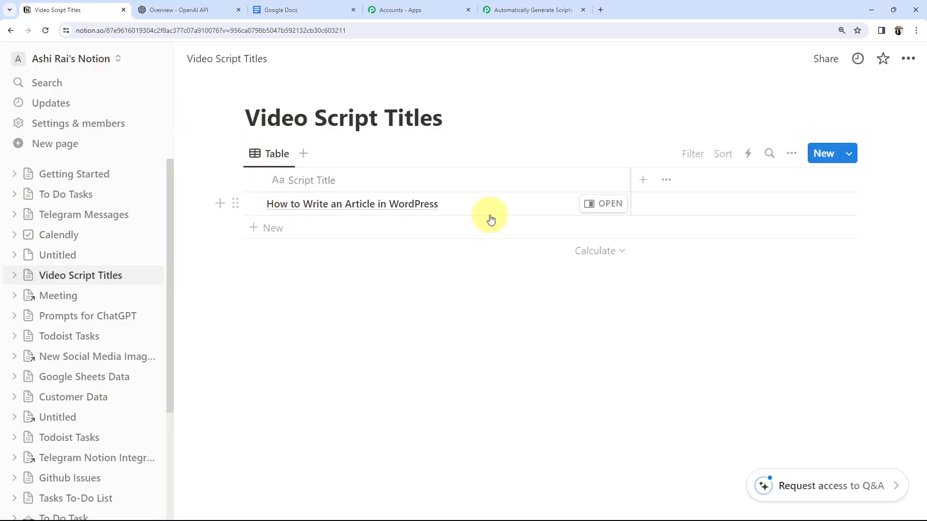
{"action": "left_click", "coordinate": [440, 202]}
{"action": "left_click_drag", "start_coordinate": [449, 202], "coordinate": [273, 193]}
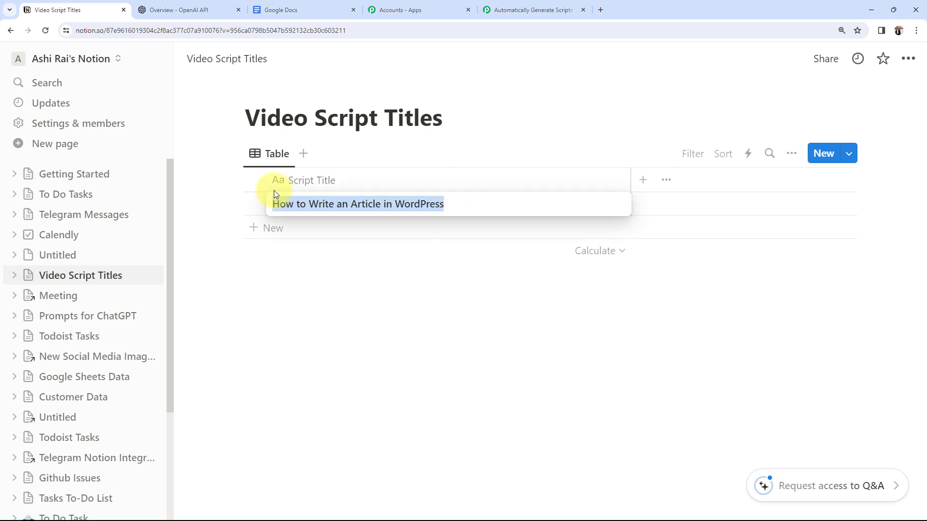
{"action": "left_click", "coordinate": [323, 309]}
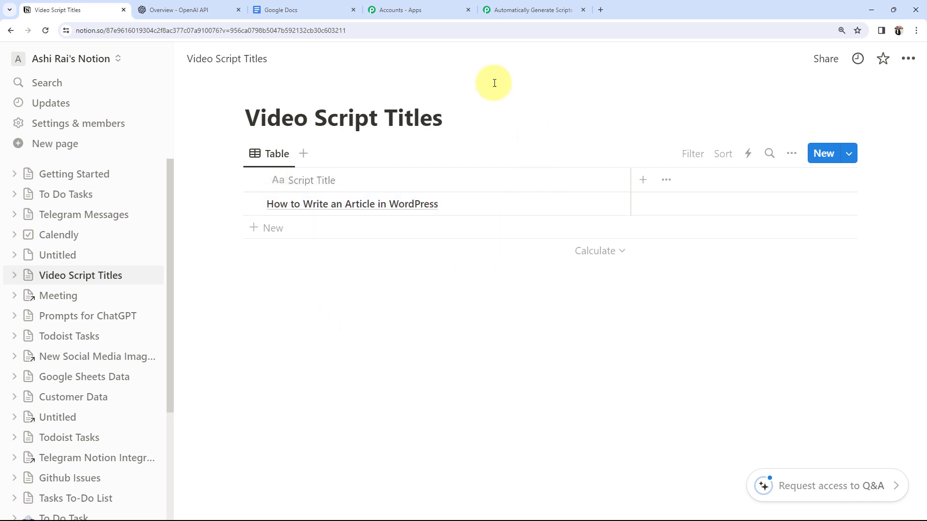
Map the Notion trigger's Properties Script Title Title 0 Text Content value as the Google Docs document name
{"action": "left_click", "coordinate": [531, 10]}
{"action": "left_click", "coordinate": [263, 303]}
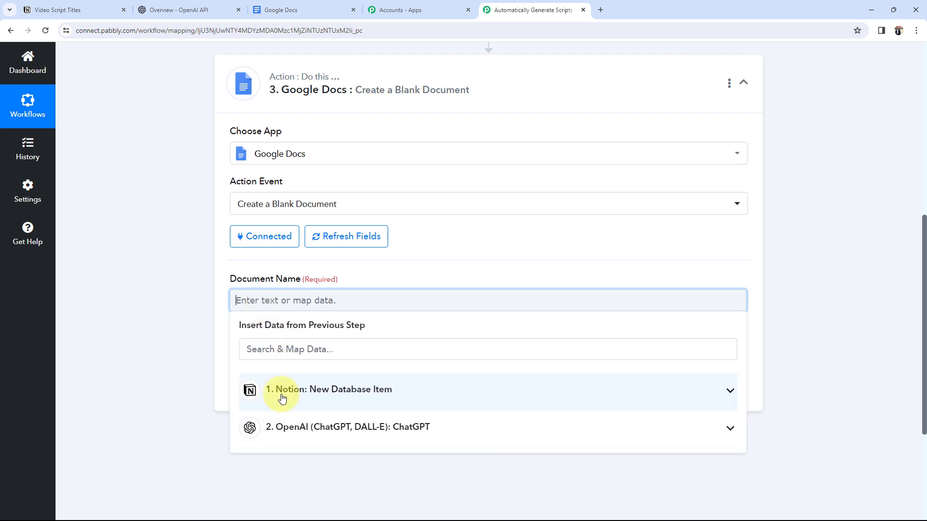
{"action": "left_click", "coordinate": [494, 402]}
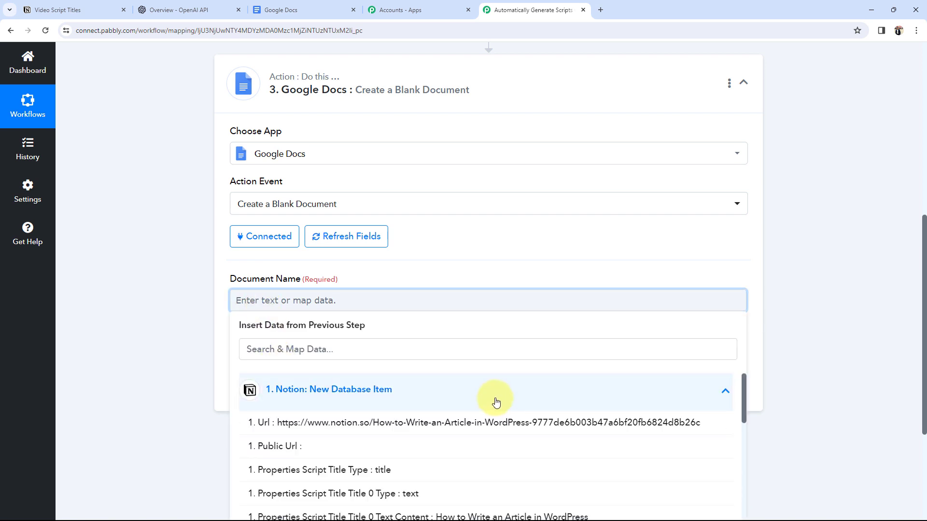
{"action": "scroll", "coordinate": [415, 440], "scroll_direction": "down", "scroll_amount": 3}
{"action": "scroll", "coordinate": [384, 440], "scroll_direction": "up", "scroll_amount": 1}
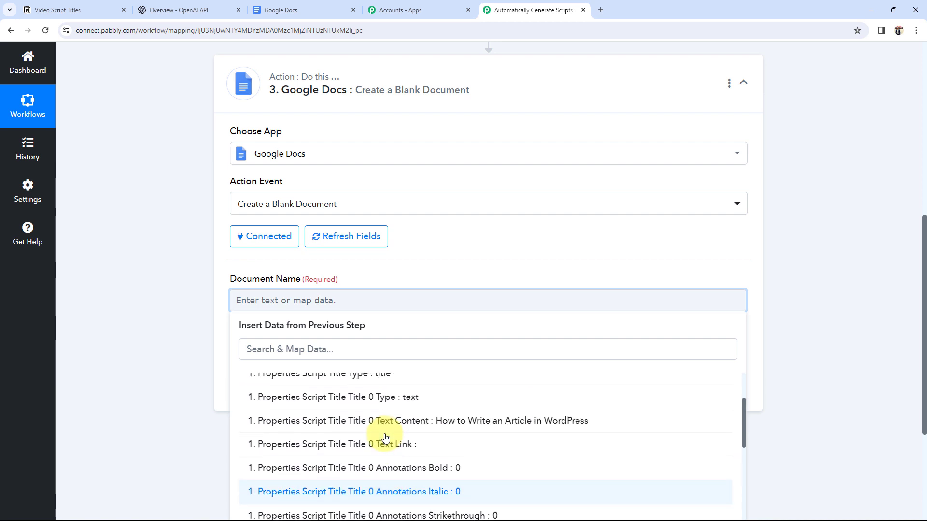
{"action": "left_click", "coordinate": [446, 420]}
{"action": "left_click", "coordinate": [181, 316]}
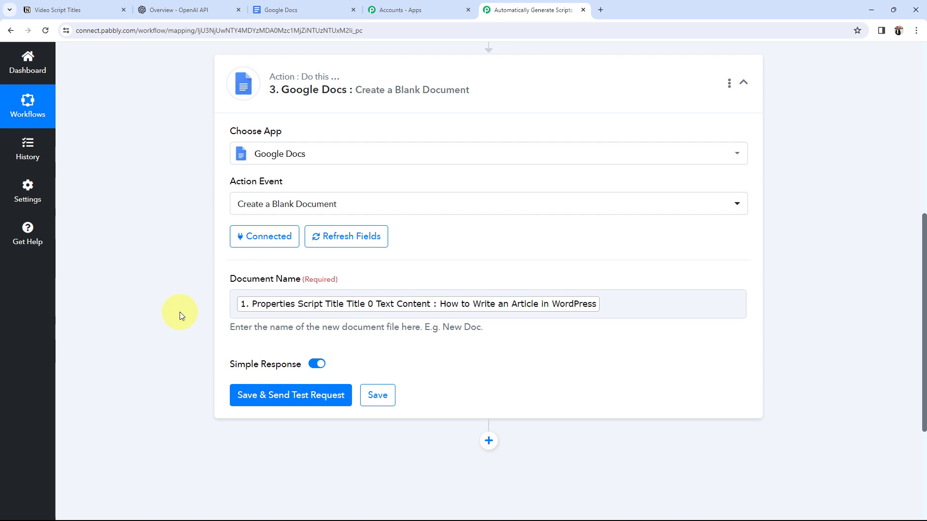
Compare the mapped document name with the entry in Notion's Video Script Titles table
{"action": "left_click", "coordinate": [431, 317]}
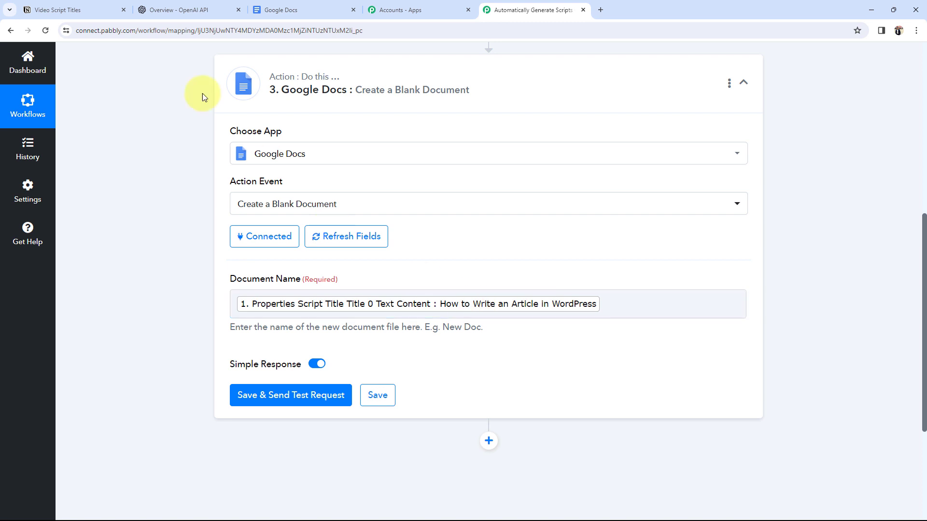
{"action": "left_click", "coordinate": [34, 9]}
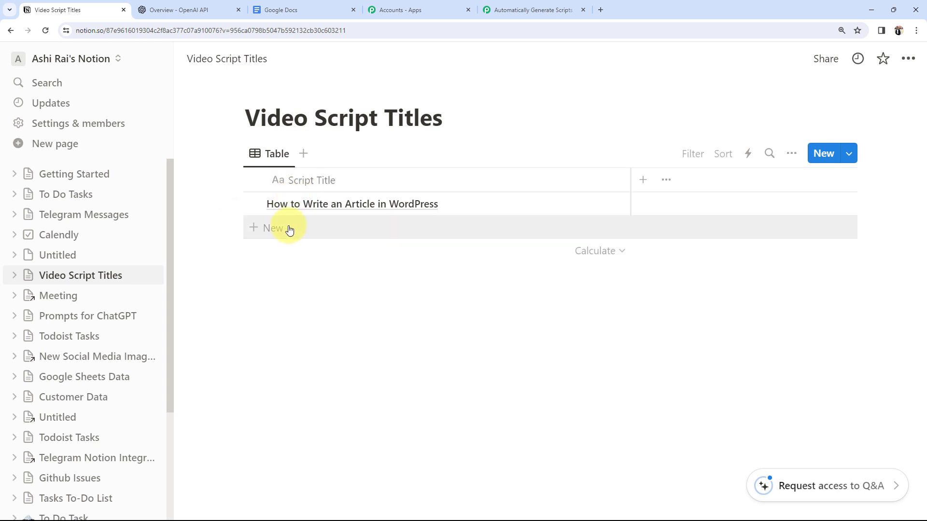
{"action": "left_click", "coordinate": [536, 9]}
{"action": "left_click", "coordinate": [463, 307]}
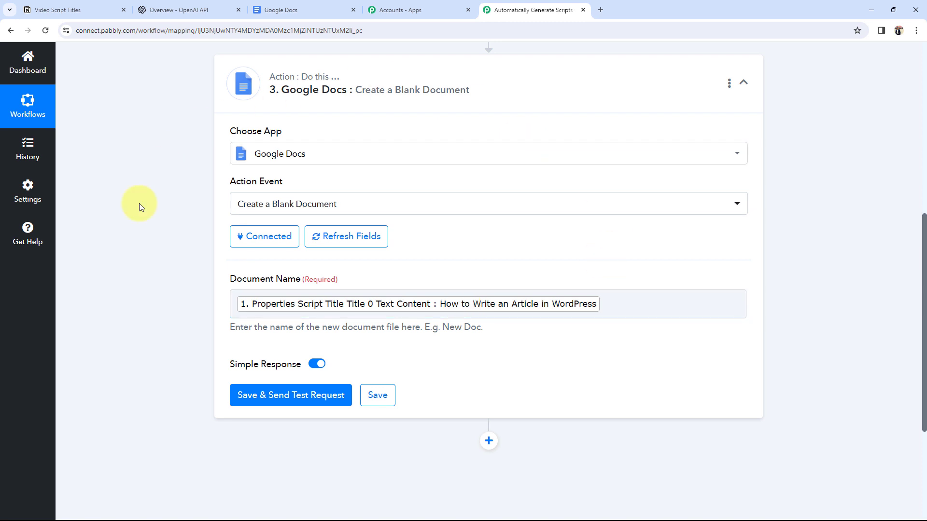
Save the Google Docs action, send its test request, and examine the response's Title and DocumentId values
{"action": "left_click", "coordinate": [266, 396]}
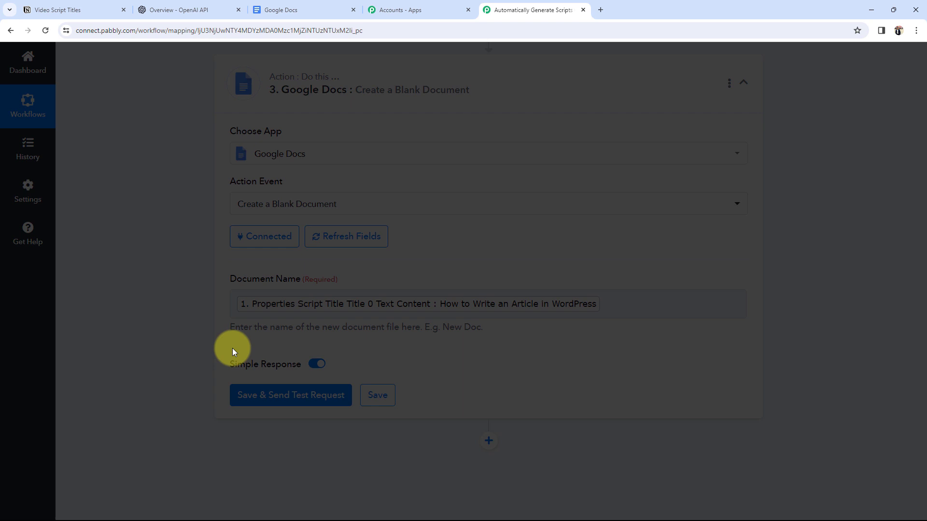
{"action": "scroll", "coordinate": [232, 349], "scroll_direction": "down", "scroll_amount": 5}
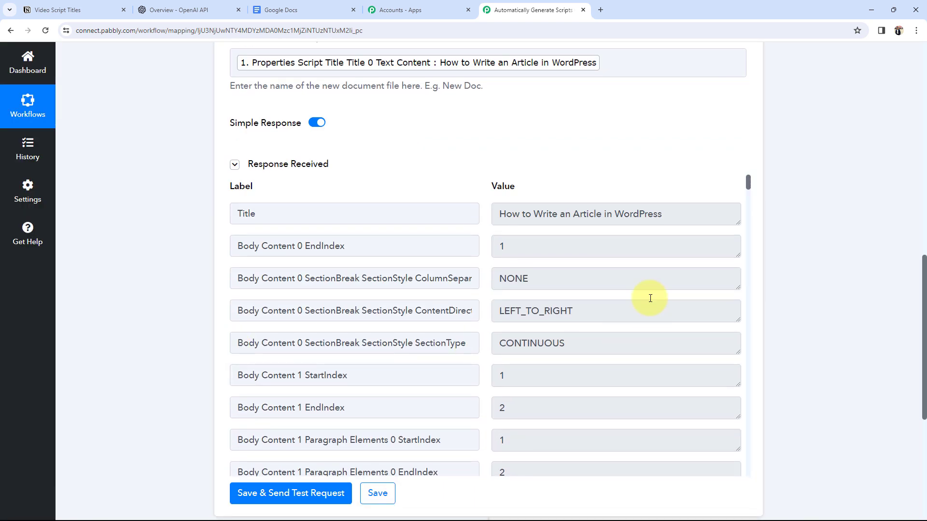
{"action": "left_click_drag", "start_coordinate": [674, 217], "coordinate": [745, 517]}
{"action": "scroll", "coordinate": [575, 314], "scroll_direction": "down", "scroll_amount": 1}
{"action": "scroll", "coordinate": [579, 314], "scroll_direction": "up", "scroll_amount": 1}
{"action": "scroll", "coordinate": [590, 337], "scroll_direction": "down", "scroll_amount": 10}
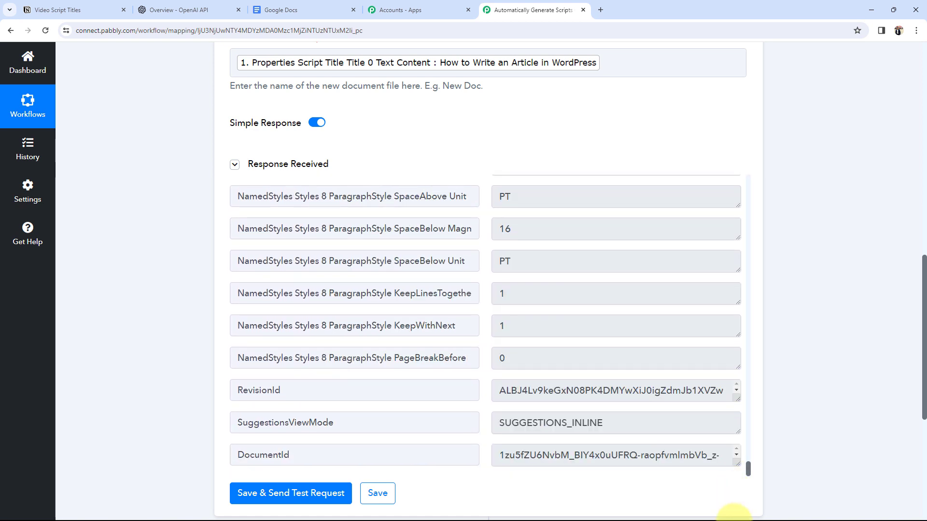
{"action": "left_click_drag", "start_coordinate": [507, 459], "coordinate": [795, 459]}
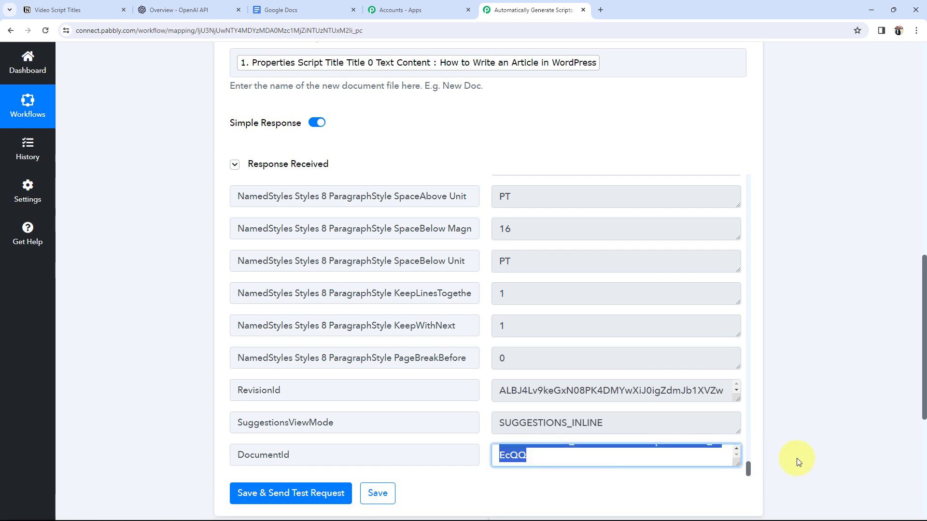
{"action": "left_click", "coordinate": [534, 454]}
{"action": "scroll", "coordinate": [482, 453], "scroll_direction": "up", "scroll_amount": 1}
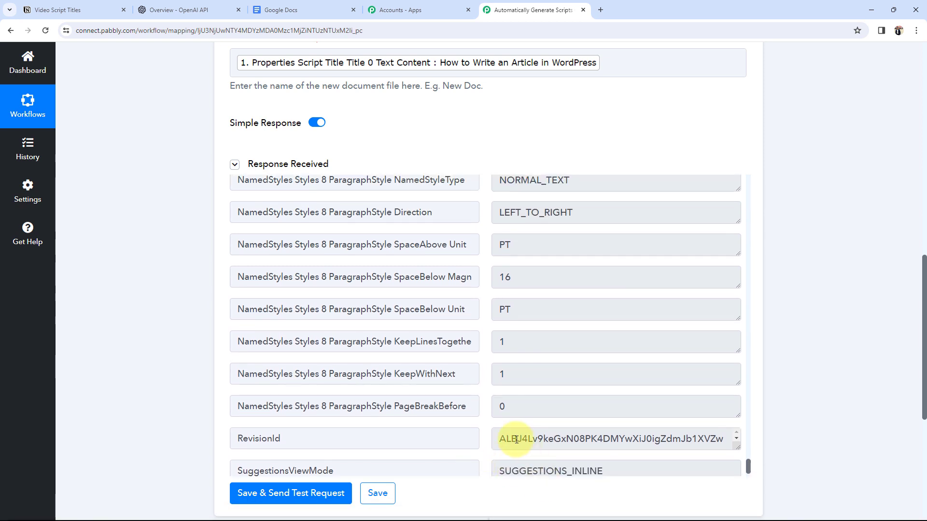
{"action": "scroll", "coordinate": [518, 437], "scroll_direction": "down", "scroll_amount": 1}
Open the new blank document from the recent documents in Google Docs to check it, and return to the workflow
{"action": "left_click", "coordinate": [273, 10]}
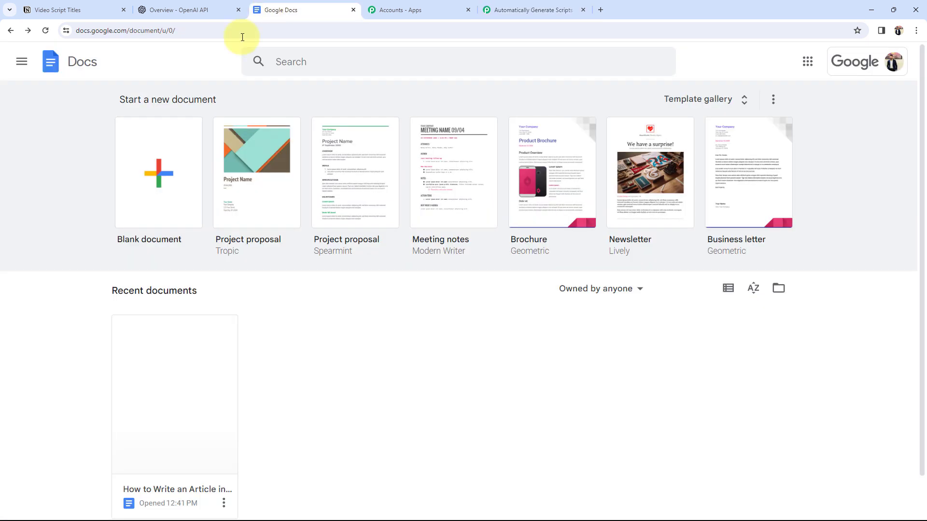
{"action": "left_click", "coordinate": [165, 376]}
{"action": "left_click", "coordinate": [523, 9]}
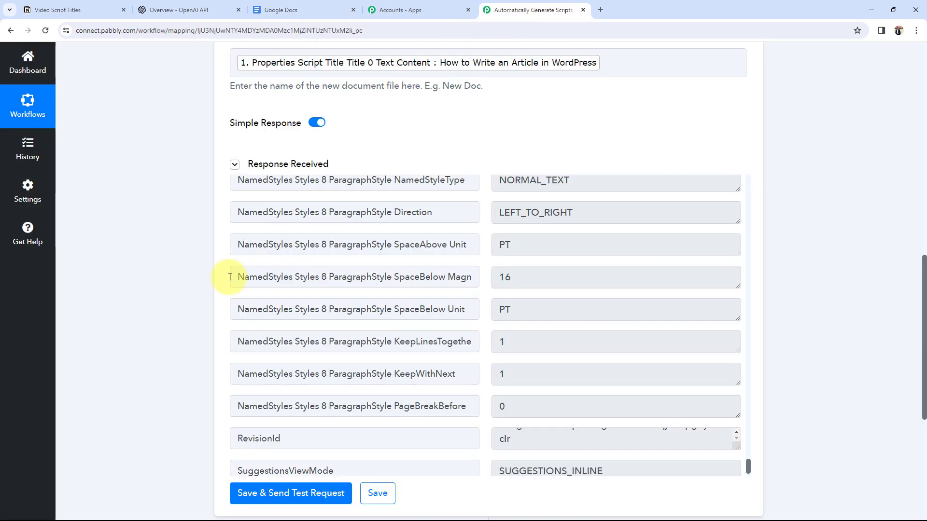
Add another action step below the Google Docs Create a Blank Document action
{"action": "scroll", "coordinate": [210, 283], "scroll_direction": "down", "scroll_amount": 3}
{"action": "scroll", "coordinate": [211, 282], "scroll_direction": "down", "scroll_amount": 3}
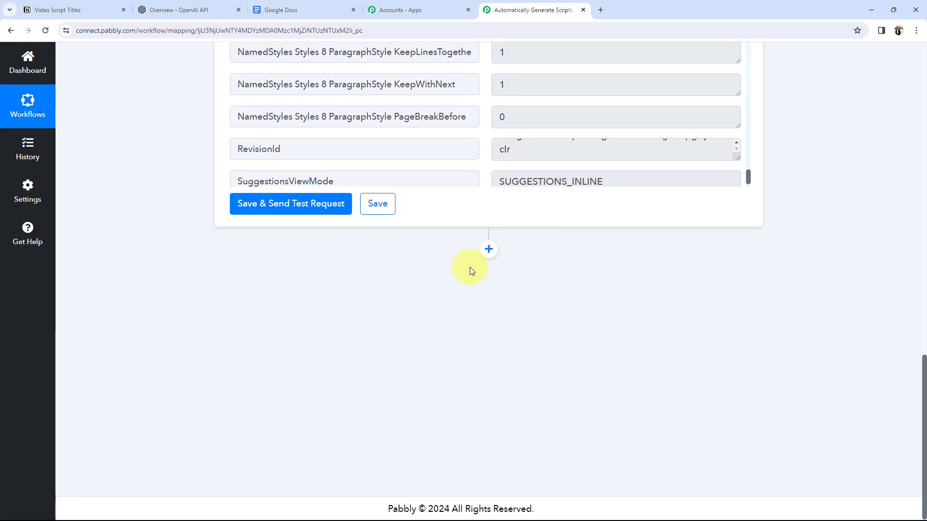
{"action": "left_click", "coordinate": [488, 249]}
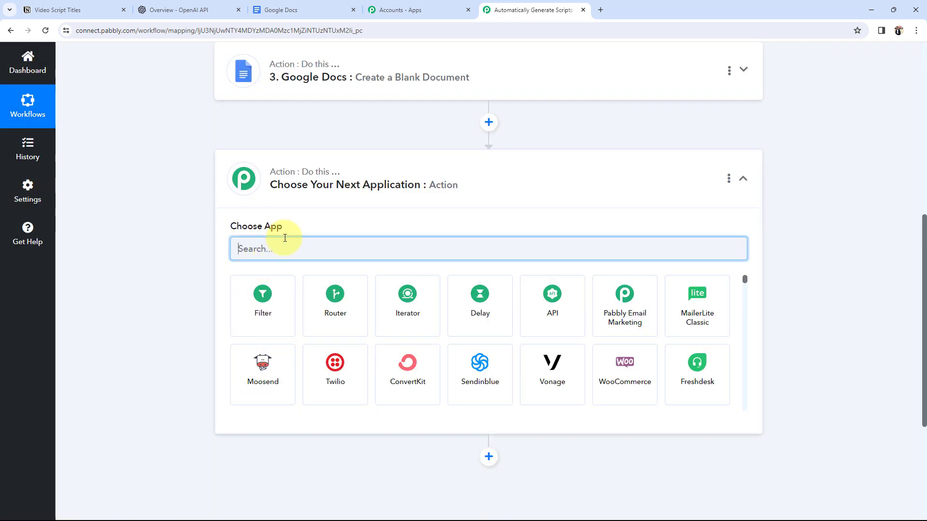
Set the new action to Google Docs with the event Append a Paragraph to a Document, and connect it through the existing Google Docs #11 connection
{"action": "type", "text": "goo"}
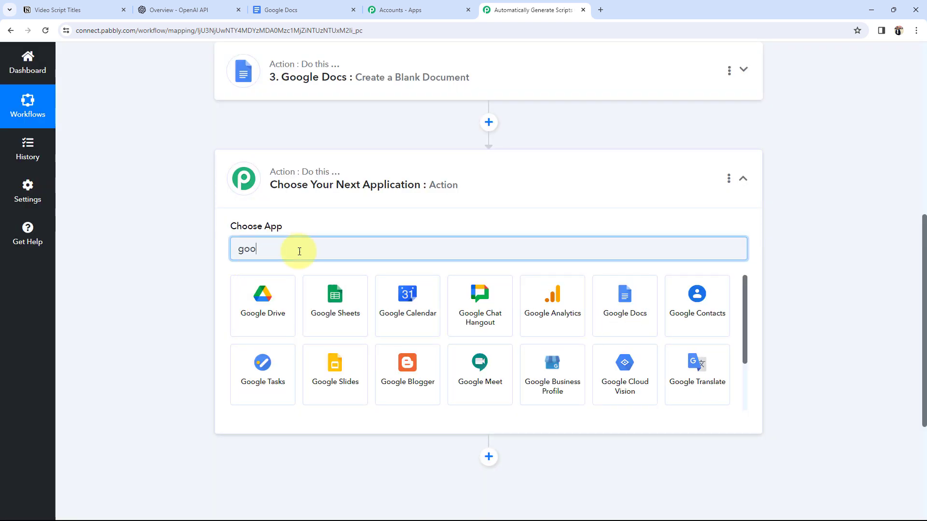
{"action": "left_click", "coordinate": [597, 310]}
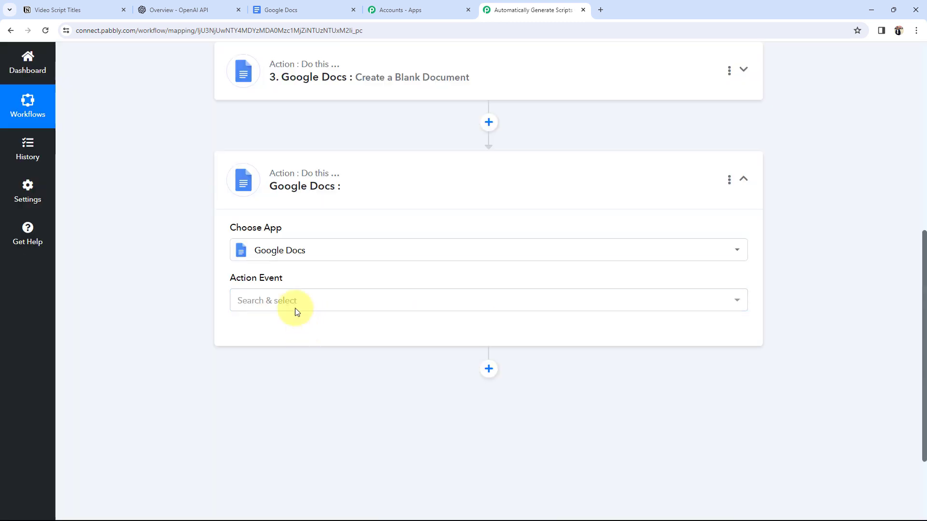
{"action": "left_click", "coordinate": [283, 300]}
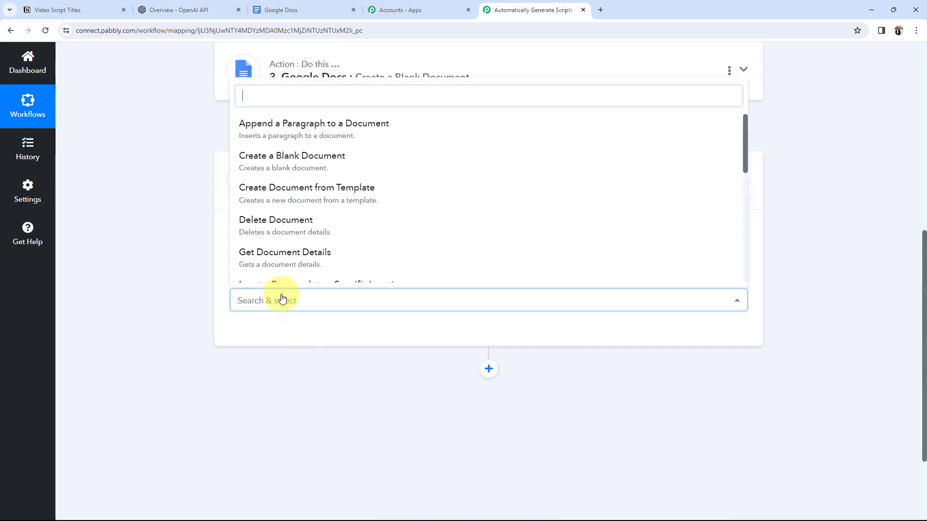
{"action": "left_click", "coordinate": [310, 138]}
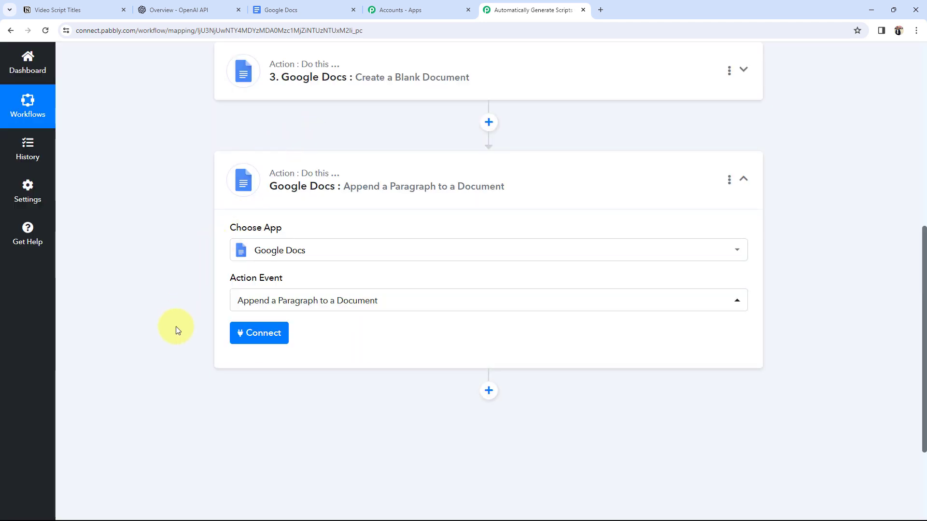
{"action": "left_click", "coordinate": [260, 333]}
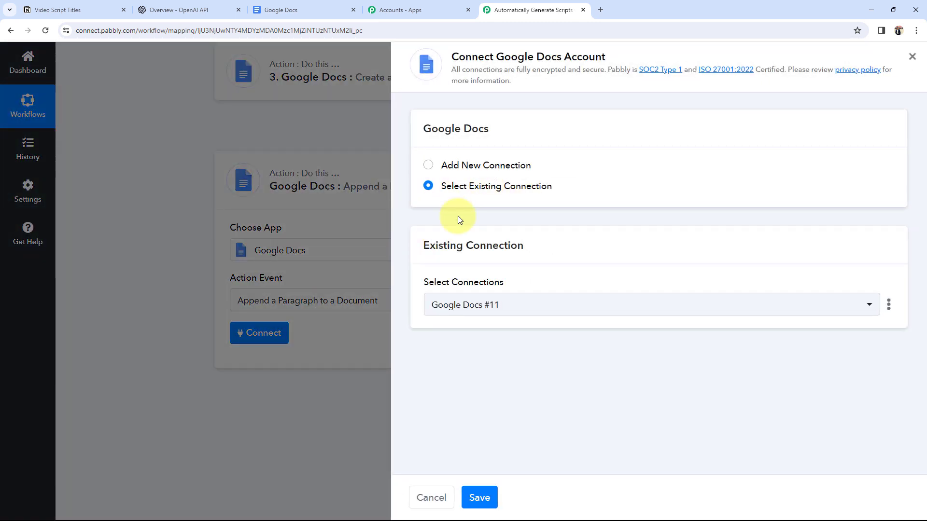
{"action": "left_click", "coordinate": [479, 497]}
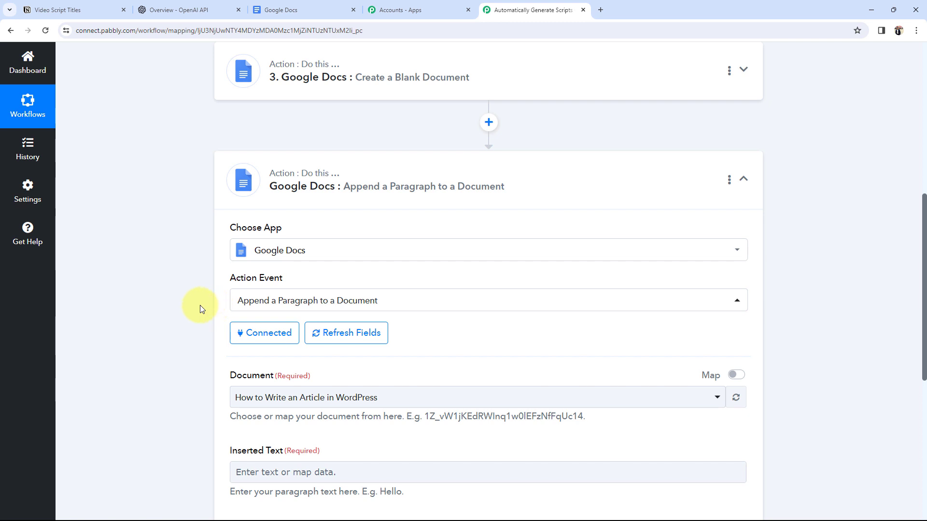
Look through the documents available for the action's Document field without choosing a different one
{"action": "scroll", "coordinate": [200, 305], "scroll_direction": "down", "scroll_amount": 2}
{"action": "scroll", "coordinate": [200, 305], "scroll_direction": "down", "scroll_amount": 3}
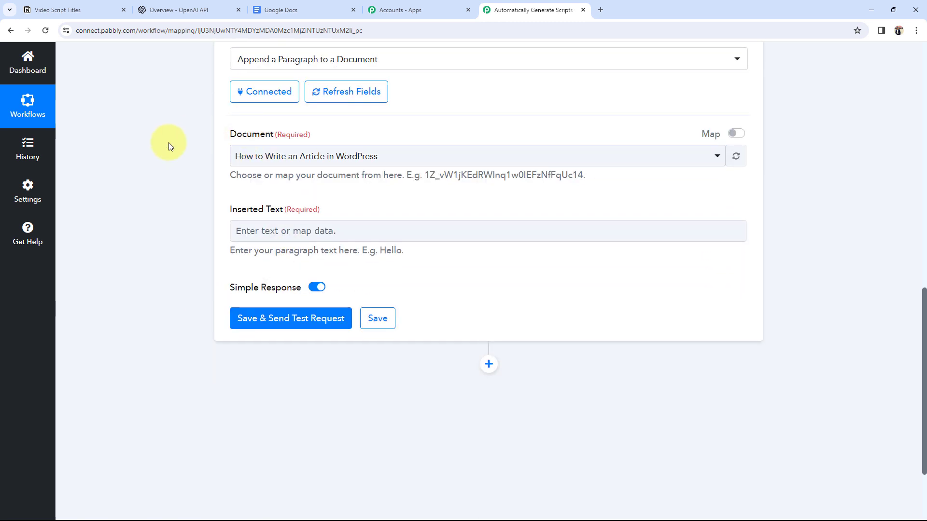
{"action": "left_click", "coordinate": [433, 155]}
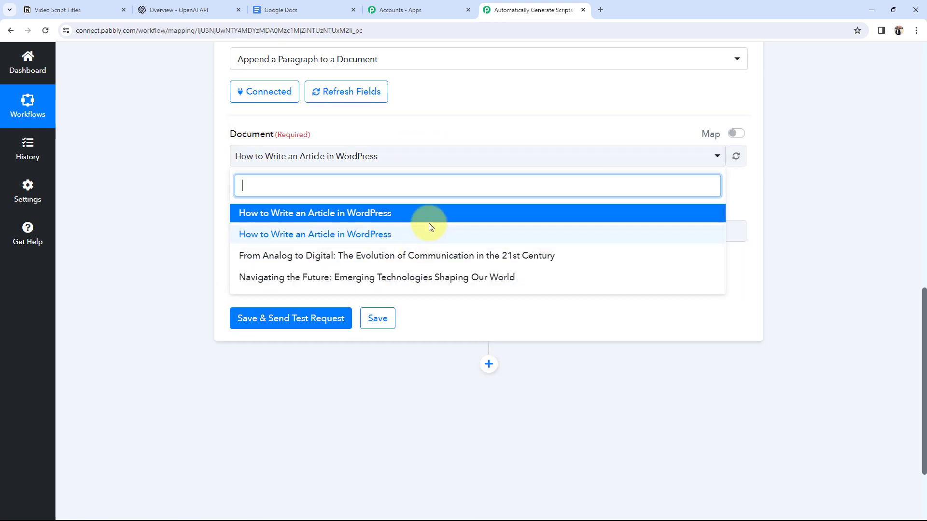
{"action": "left_click", "coordinate": [189, 195]}
{"action": "scroll", "coordinate": [189, 195], "scroll_direction": "up", "scroll_amount": 2}
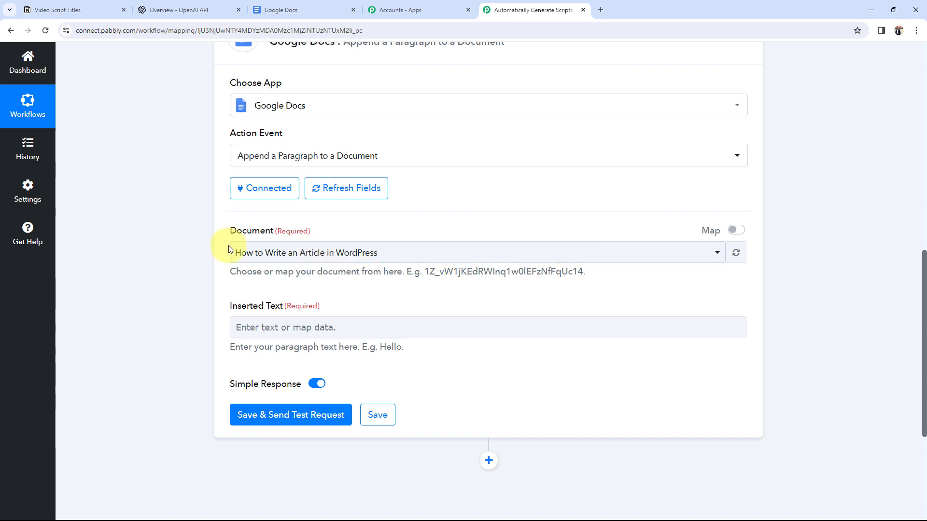
Turn on mapping for the Document field and clear its preset value
{"action": "left_click", "coordinate": [736, 231]}
{"action": "left_click_drag", "start_coordinate": [497, 257], "coordinate": [214, 248]}
{"action": "key", "text": "BackSpace"}
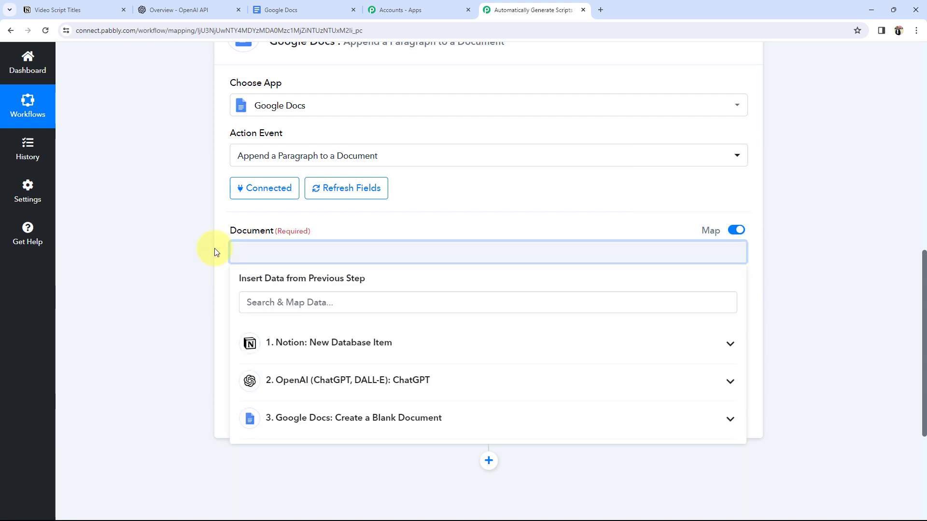
{"action": "scroll", "coordinate": [265, 212], "scroll_direction": "up", "scroll_amount": 4}
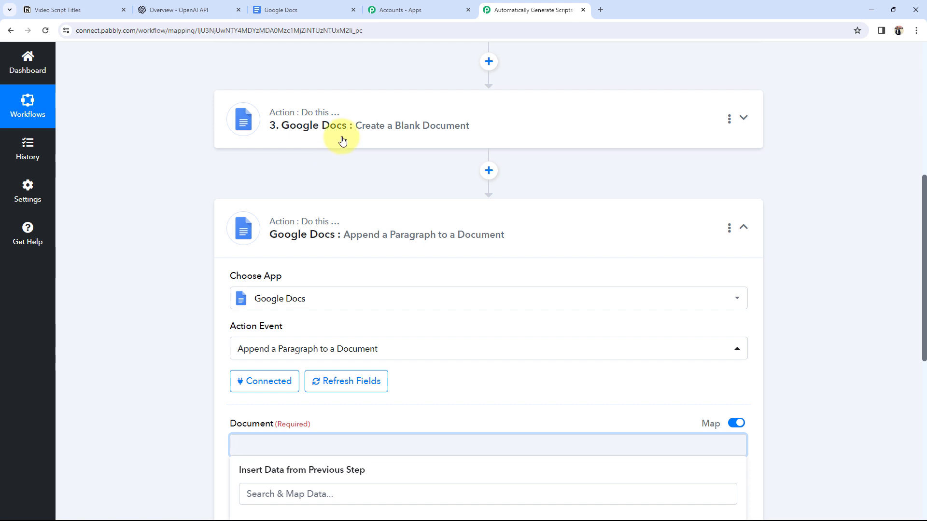
{"action": "scroll", "coordinate": [169, 243], "scroll_direction": "down", "scroll_amount": 3}
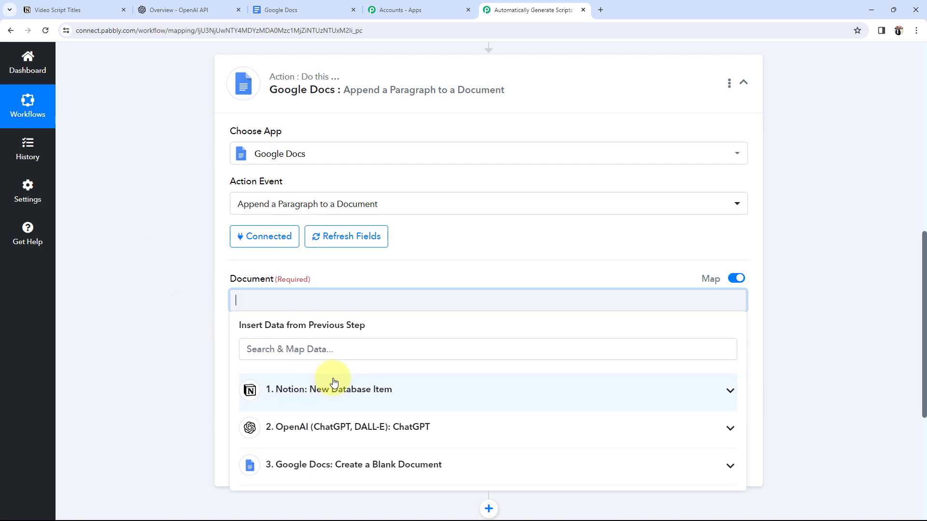
Map the Document field to the DocumentId from step 3, Google Docs: Create a Blank Document
{"action": "left_click", "coordinate": [465, 467]}
{"action": "scroll", "coordinate": [307, 478], "scroll_direction": "down", "scroll_amount": 10}
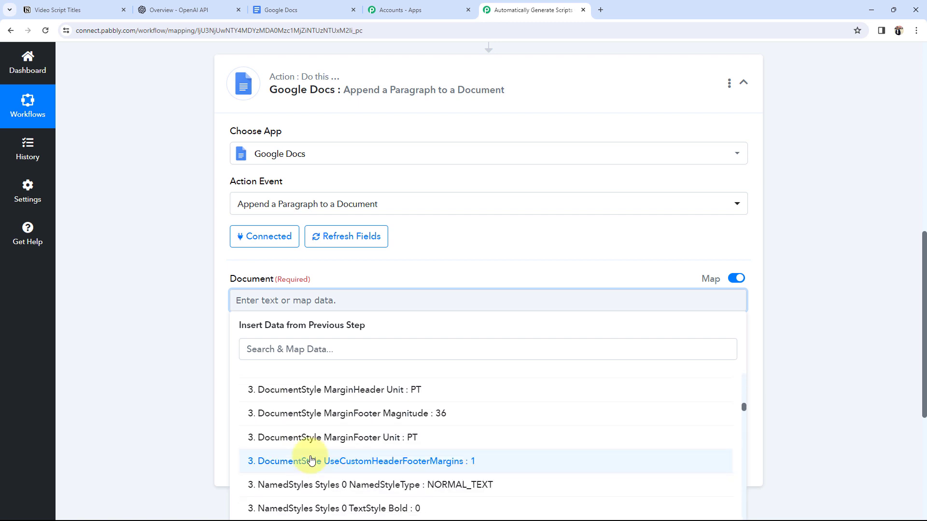
{"action": "scroll", "coordinate": [311, 461], "scroll_direction": "down", "scroll_amount": 8}
{"action": "left_click_drag", "start_coordinate": [743, 445], "coordinate": [733, 519]}
{"action": "scroll", "coordinate": [429, 469], "scroll_direction": "down", "scroll_amount": 15}
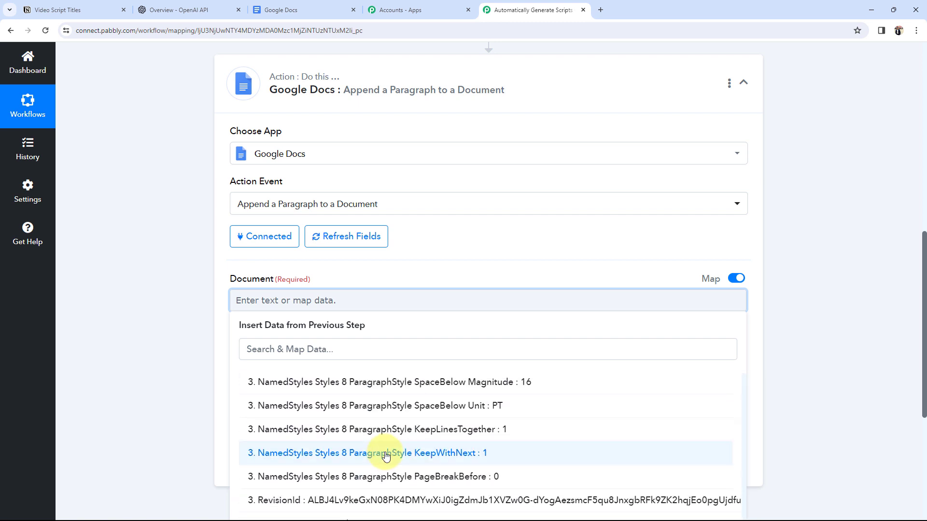
{"action": "scroll", "coordinate": [369, 476], "scroll_direction": "down", "scroll_amount": 4}
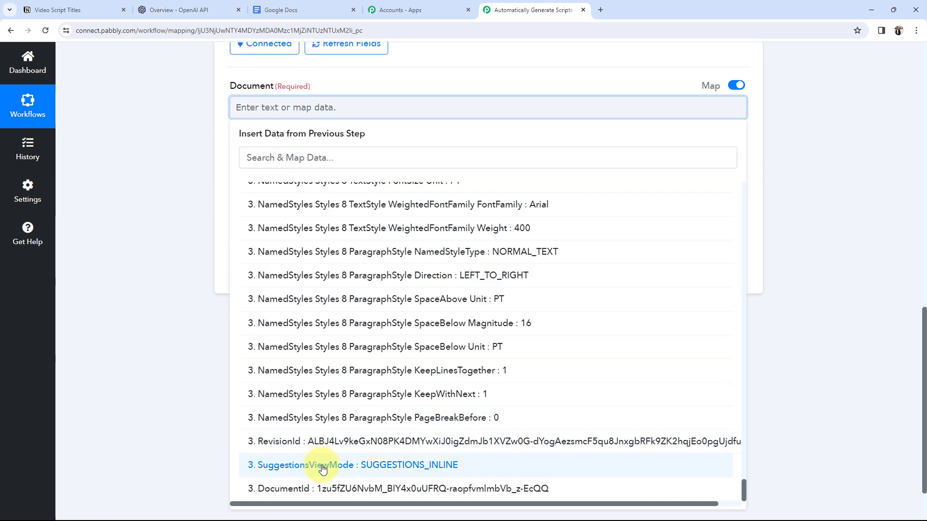
{"action": "left_click", "coordinate": [337, 487]}
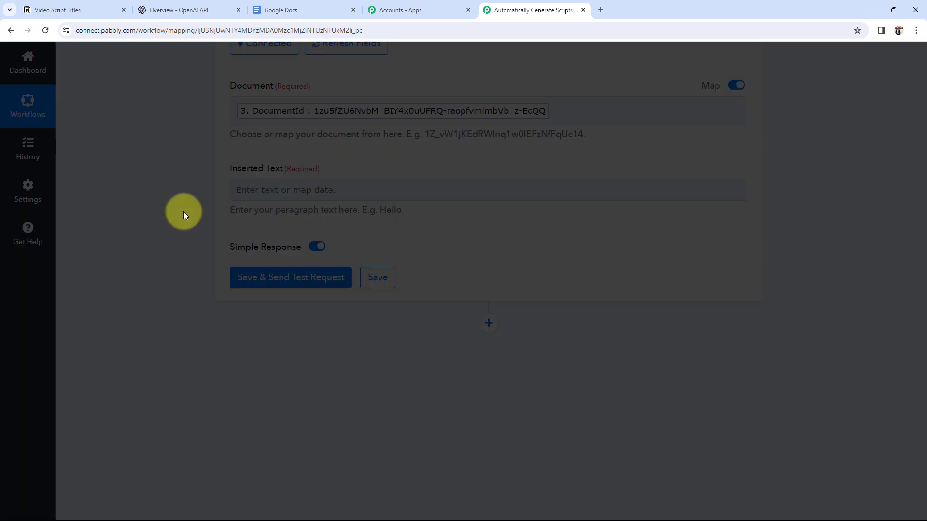
Review the workflow from the Notion trigger through the ChatGPT and Create a Blank Document steps to the mapped Document field
{"action": "scroll", "coordinate": [183, 211], "scroll_direction": "up", "scroll_amount": 2}
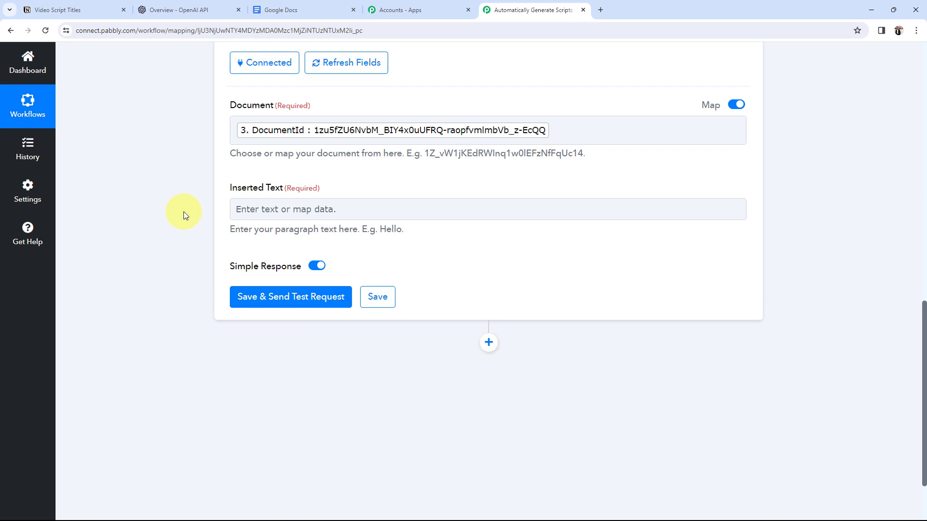
{"action": "scroll", "coordinate": [183, 211], "scroll_direction": "up", "scroll_amount": 12}
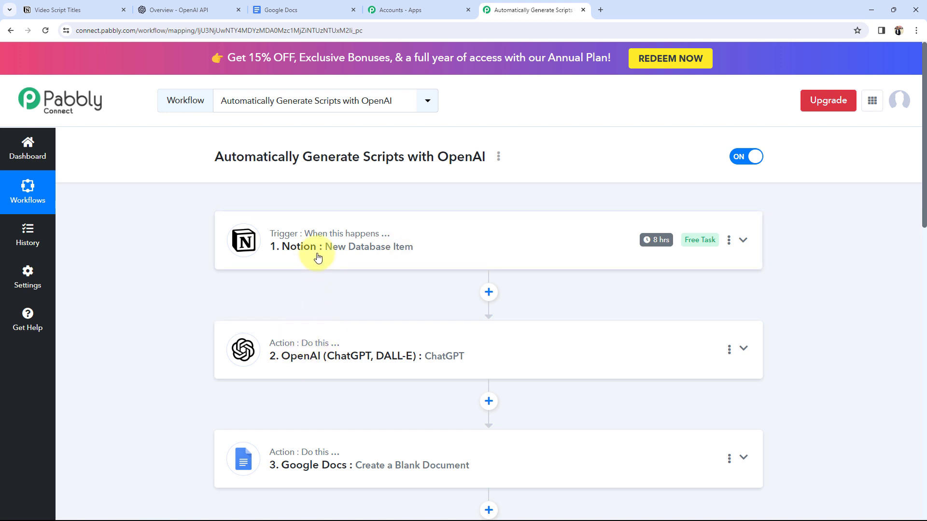
{"action": "scroll", "coordinate": [313, 256], "scroll_direction": "down", "scroll_amount": 4}
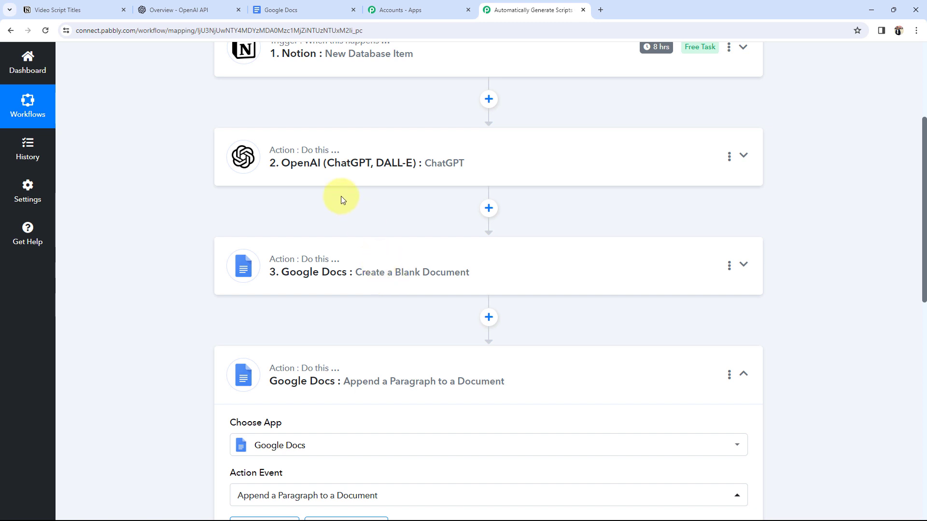
{"action": "scroll", "coordinate": [159, 288], "scroll_direction": "down", "scroll_amount": 1}
{"action": "scroll", "coordinate": [158, 283], "scroll_direction": "down", "scroll_amount": 7}
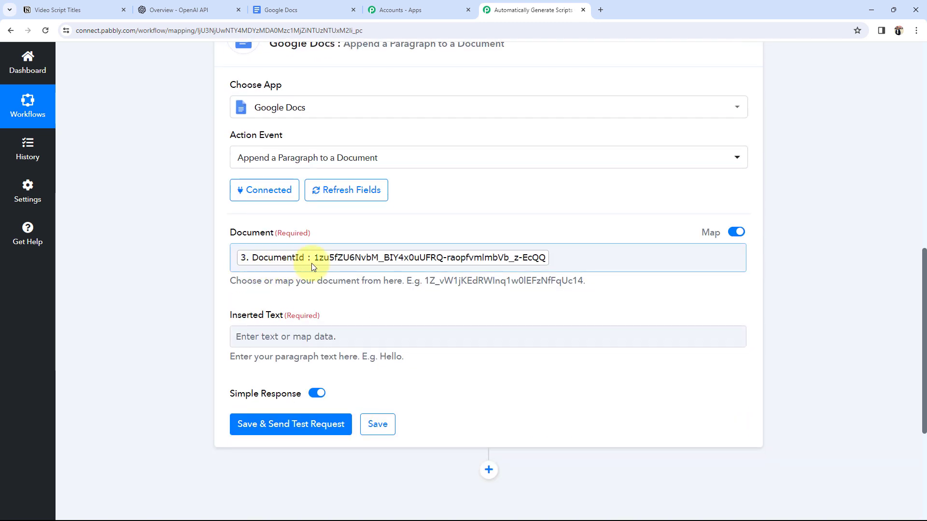
{"action": "scroll", "coordinate": [79, 233], "scroll_direction": "up", "scroll_amount": 2}
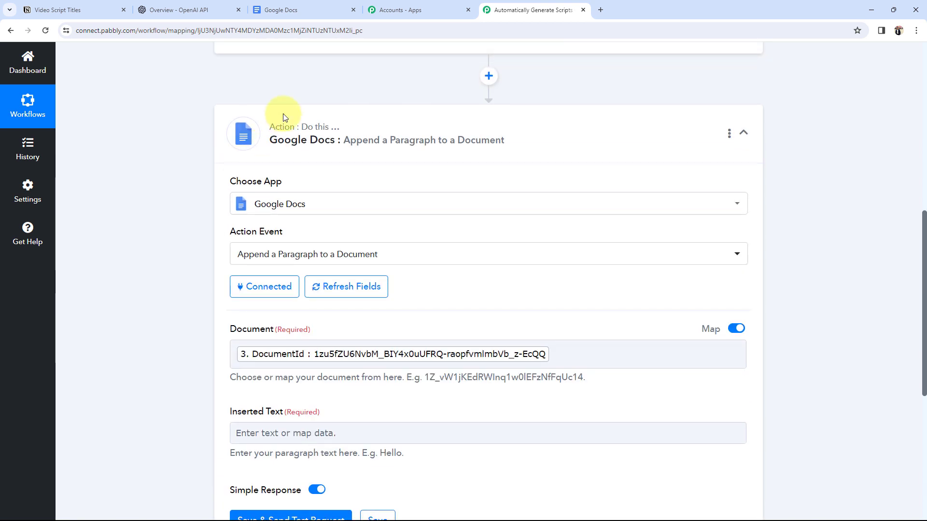
{"action": "scroll", "coordinate": [283, 118], "scroll_direction": "up", "scroll_amount": 2}
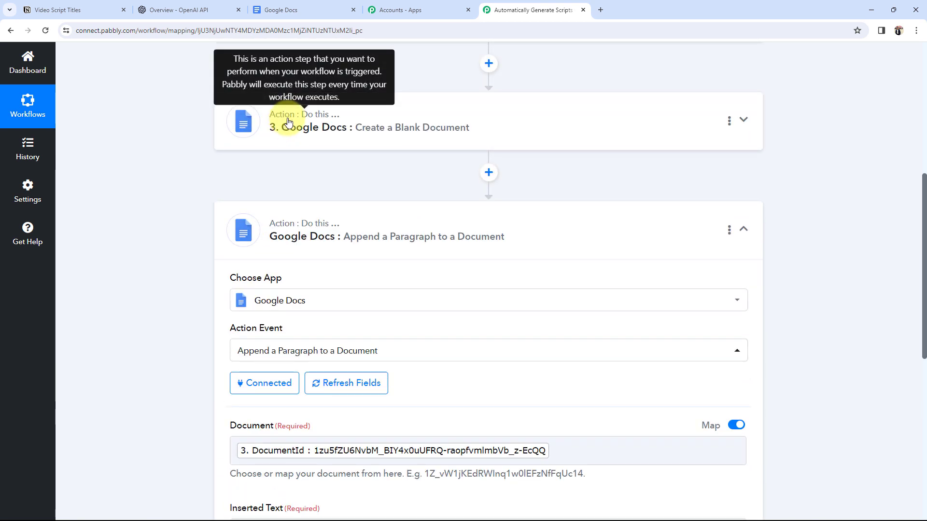
{"action": "scroll", "coordinate": [266, 265], "scroll_direction": "down", "scroll_amount": 1}
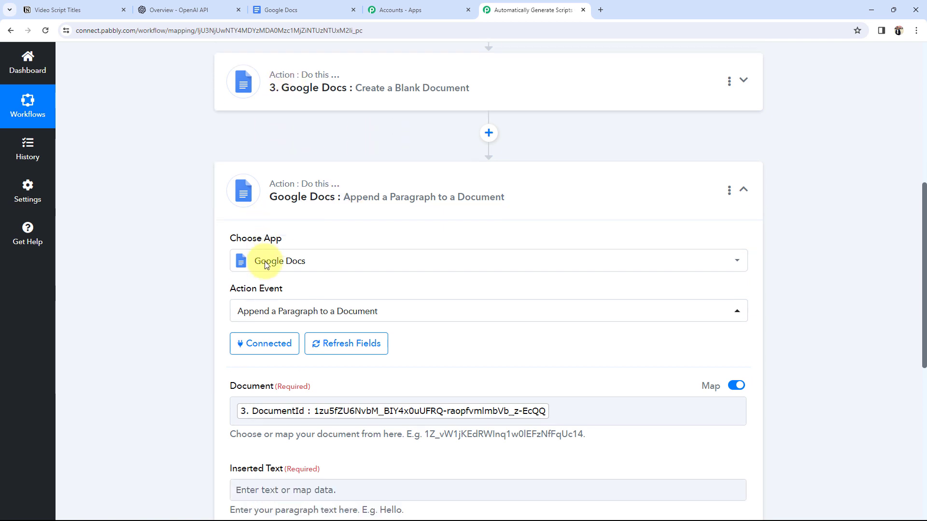
{"action": "scroll", "coordinate": [266, 265], "scroll_direction": "down", "scroll_amount": 3}
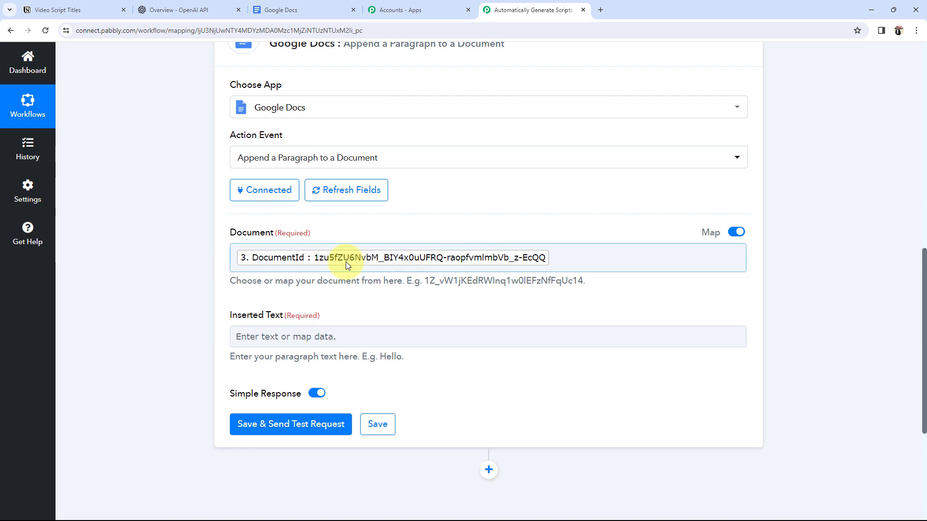
Map the Inserted Text field to Choices 0 Message Content from the OpenAI ChatGPT step
{"action": "scroll", "coordinate": [195, 289], "scroll_direction": "down", "scroll_amount": 3}
{"action": "left_click_drag", "start_coordinate": [225, 167], "coordinate": [279, 162]}
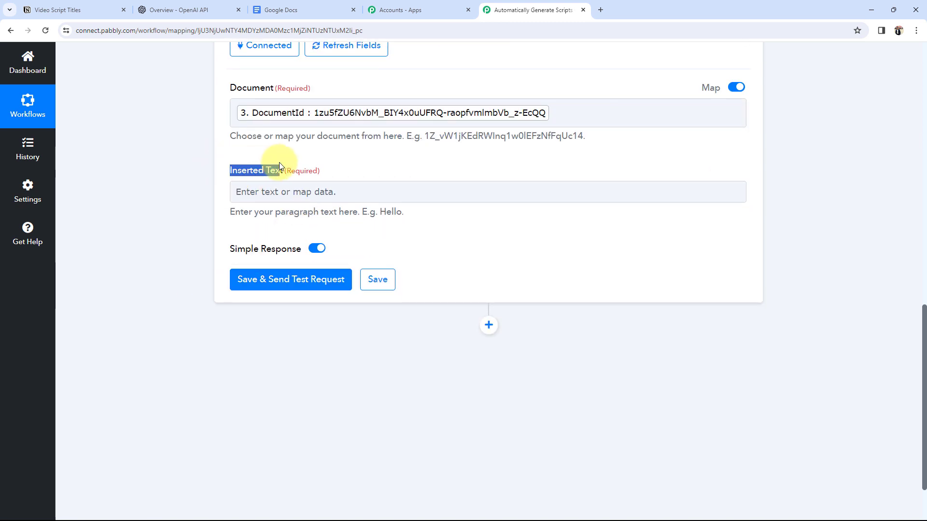
{"action": "left_click", "coordinate": [204, 178]}
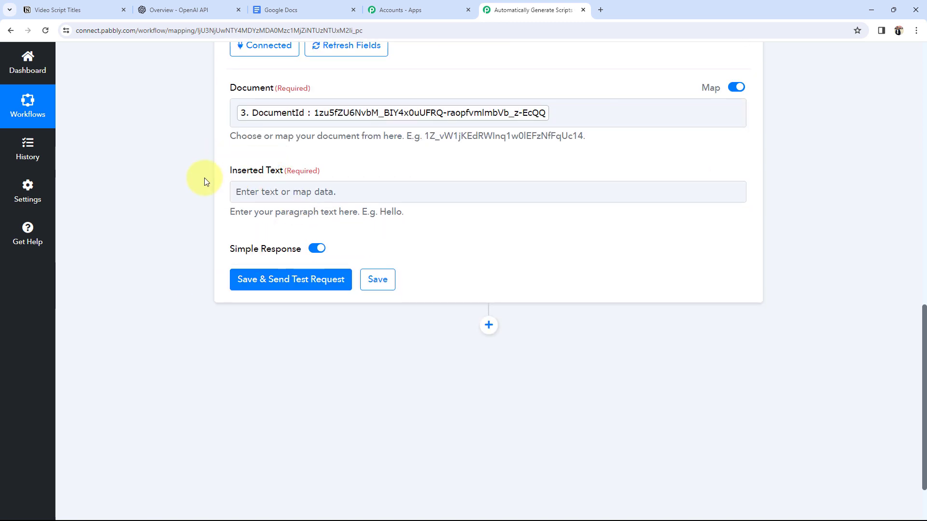
{"action": "left_click", "coordinate": [278, 193]}
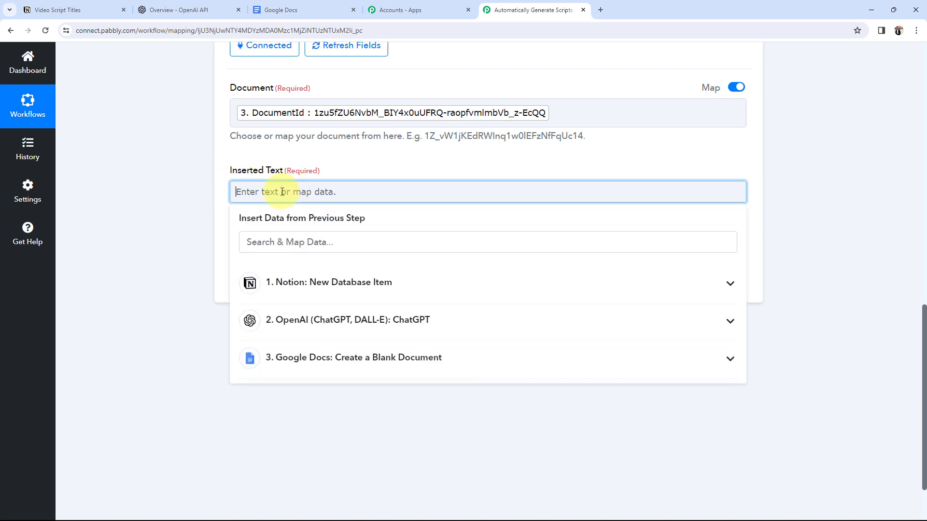
{"action": "left_click", "coordinate": [309, 323]}
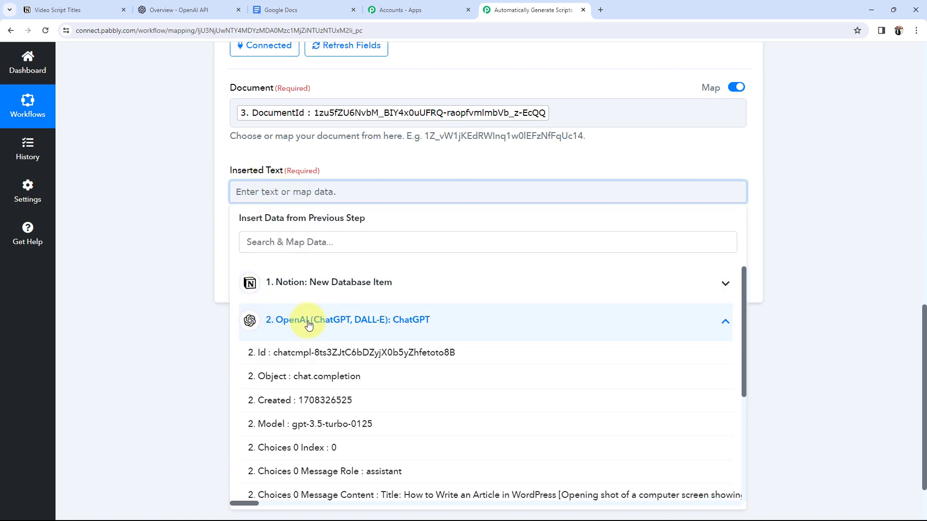
{"action": "scroll", "coordinate": [331, 410], "scroll_direction": "down", "scroll_amount": 3}
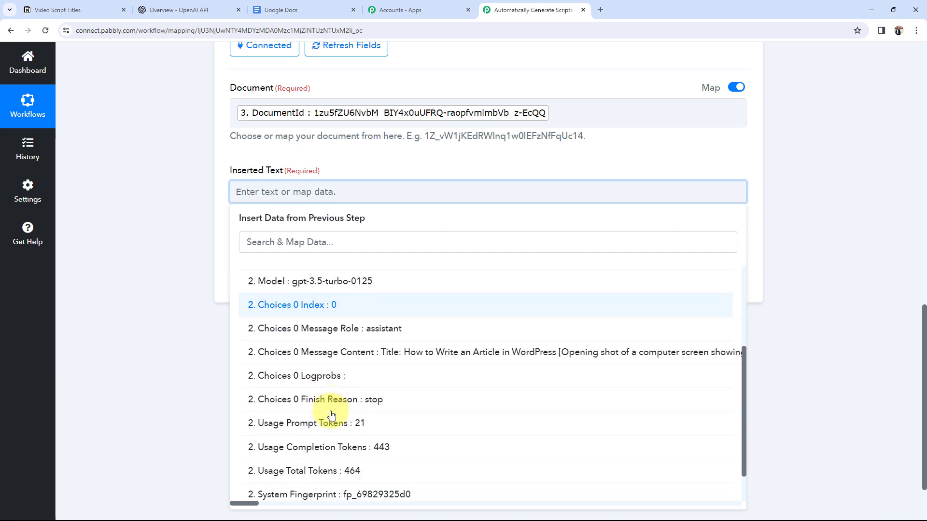
{"action": "left_click", "coordinate": [376, 347]}
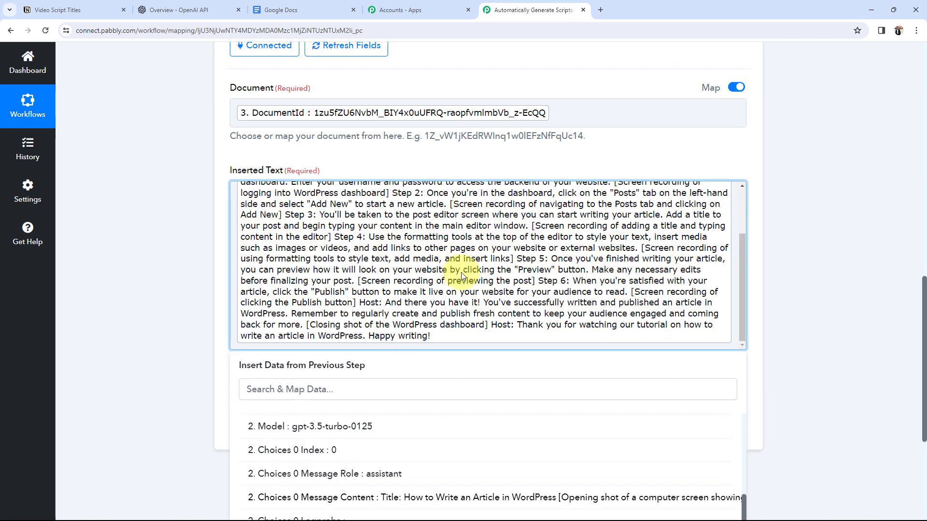
{"action": "left_click", "coordinate": [175, 297]}
Save the Append a Paragraph to a Document action, send its test request, and examine the received response
{"action": "scroll", "coordinate": [203, 333], "scroll_direction": "down", "scroll_amount": 3}
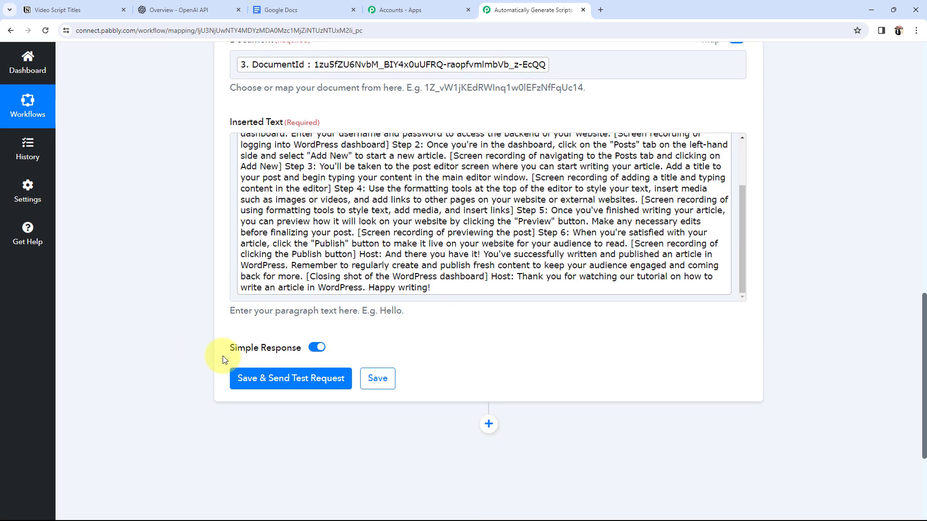
{"action": "left_click", "coordinate": [266, 383]}
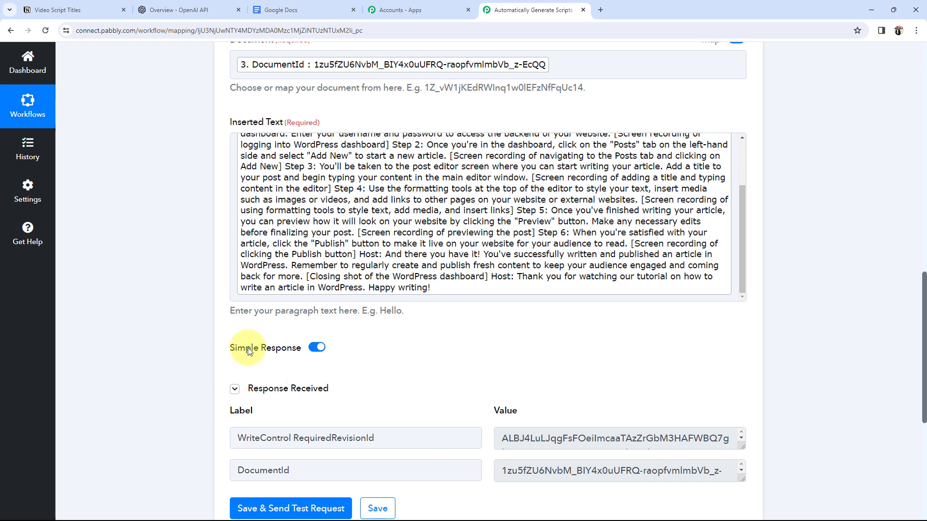
{"action": "left_click_drag", "start_coordinate": [519, 438], "coordinate": [815, 426]}
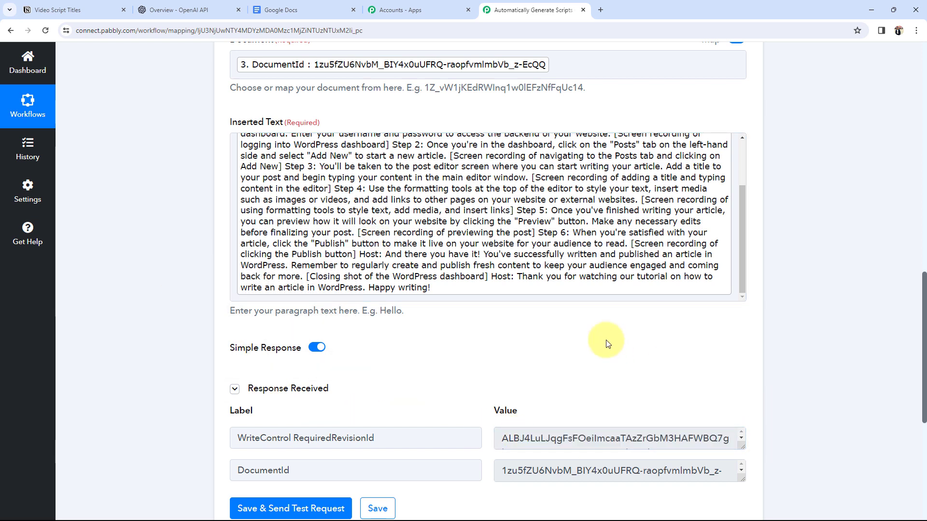
Switch to Google Docs, open the document How to Write an Article in WordPress, and examine the appended script through to its end
{"action": "left_click", "coordinate": [277, 10]}
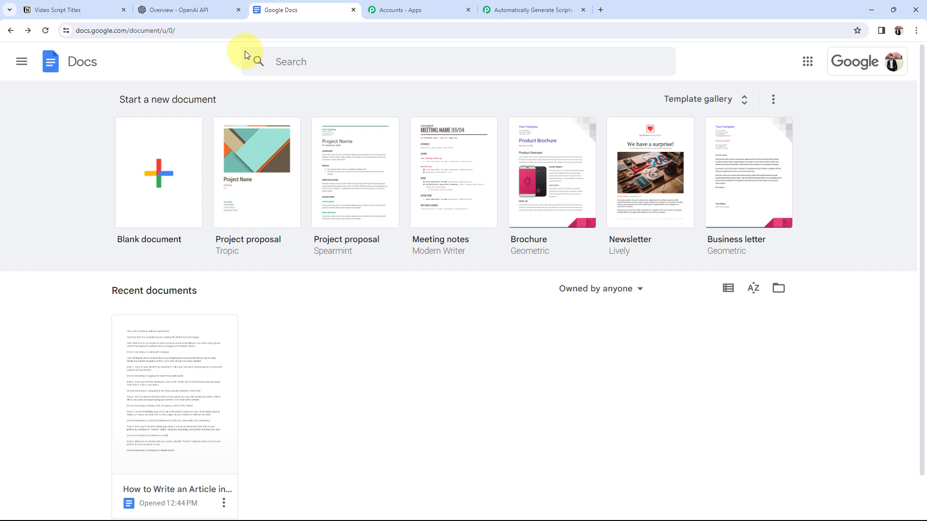
{"action": "left_click", "coordinate": [169, 390]}
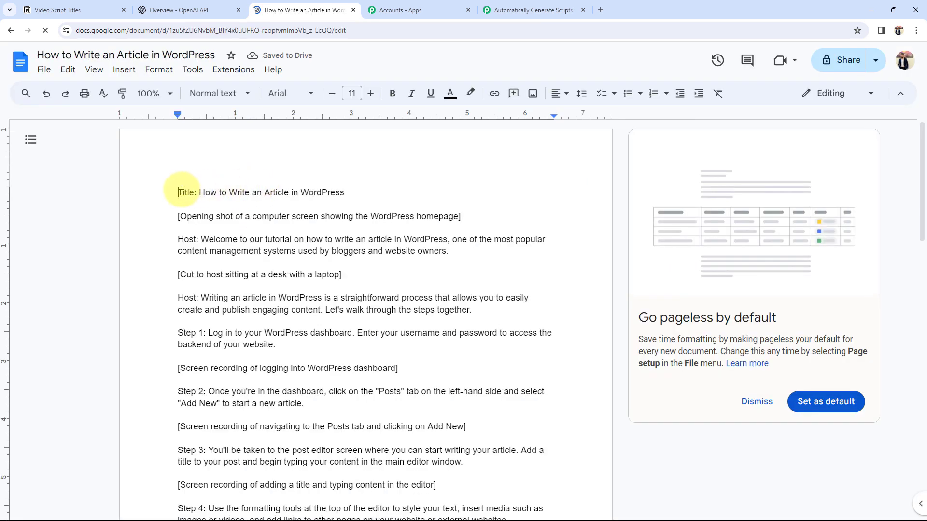
{"action": "left_click_drag", "start_coordinate": [180, 192], "coordinate": [504, 467]}
{"action": "left_click", "coordinate": [151, 357]}
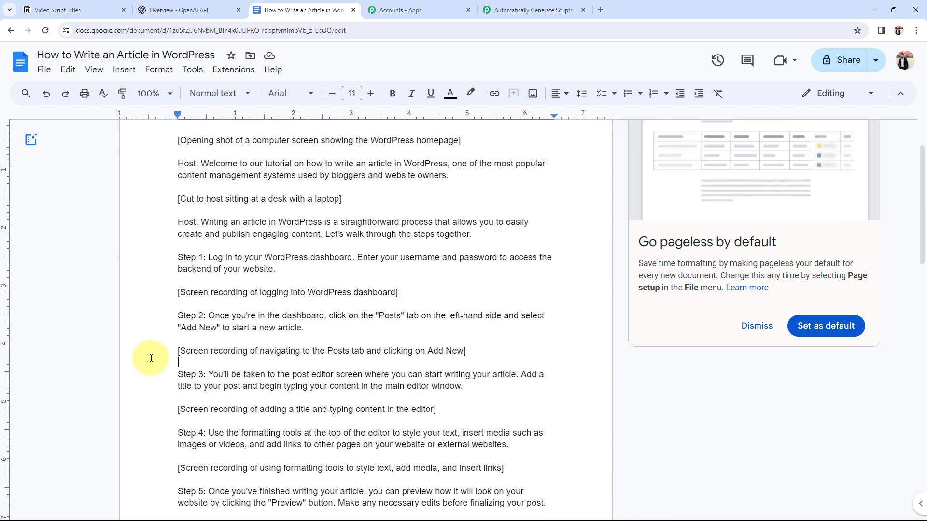
{"action": "scroll", "coordinate": [152, 357], "scroll_direction": "down", "scroll_amount": 6}
{"action": "scroll", "coordinate": [153, 357], "scroll_direction": "down", "scroll_amount": 8}
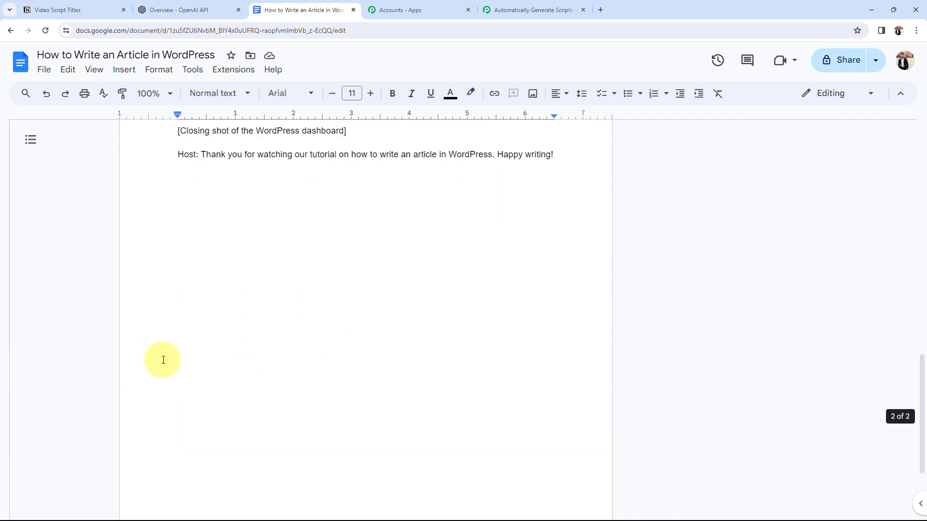
{"action": "scroll", "coordinate": [166, 359], "scroll_direction": "up", "scroll_amount": 15}
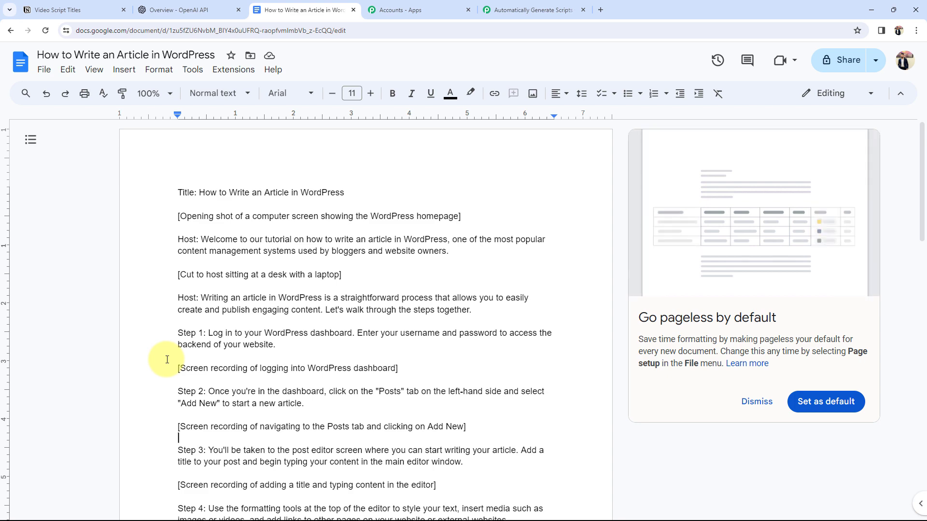
Dismiss the suggestion to go pageless by default and look over the script in the document again
{"action": "left_click", "coordinate": [756, 408]}
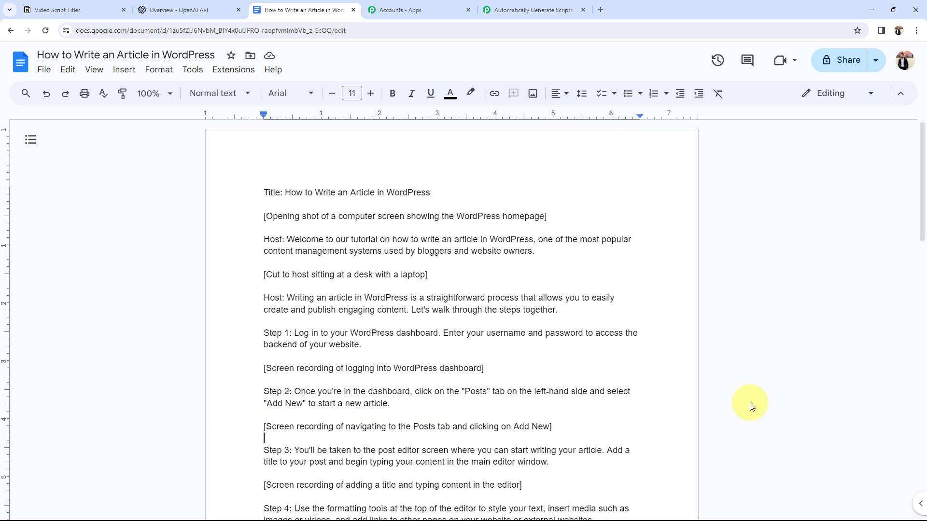
{"action": "scroll", "coordinate": [497, 356], "scroll_direction": "down", "scroll_amount": 7}
{"action": "scroll", "coordinate": [498, 356], "scroll_direction": "up", "scroll_amount": 8}
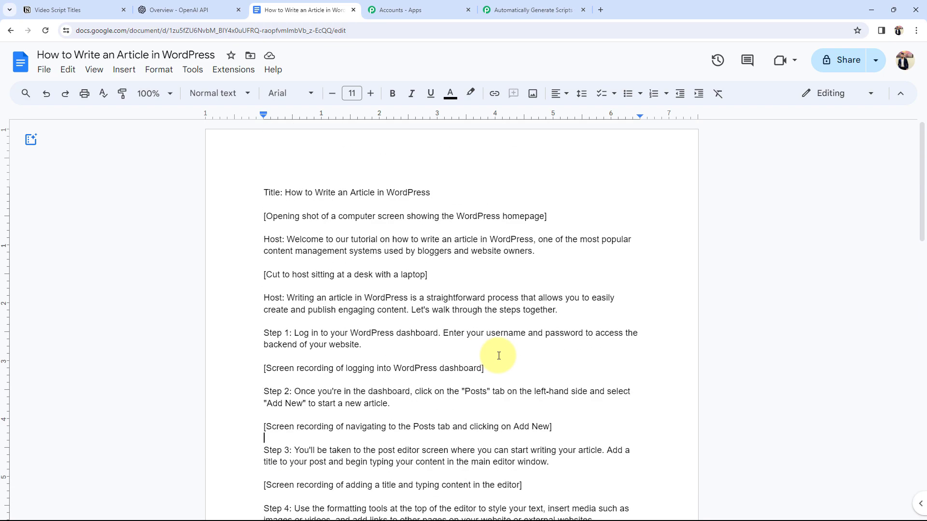
Return to the Pabbly Connect workflow, collapse the Append a Paragraph to a Document action, and review the sequence from the Notion trigger to step 4
{"action": "left_click", "coordinate": [535, 10]}
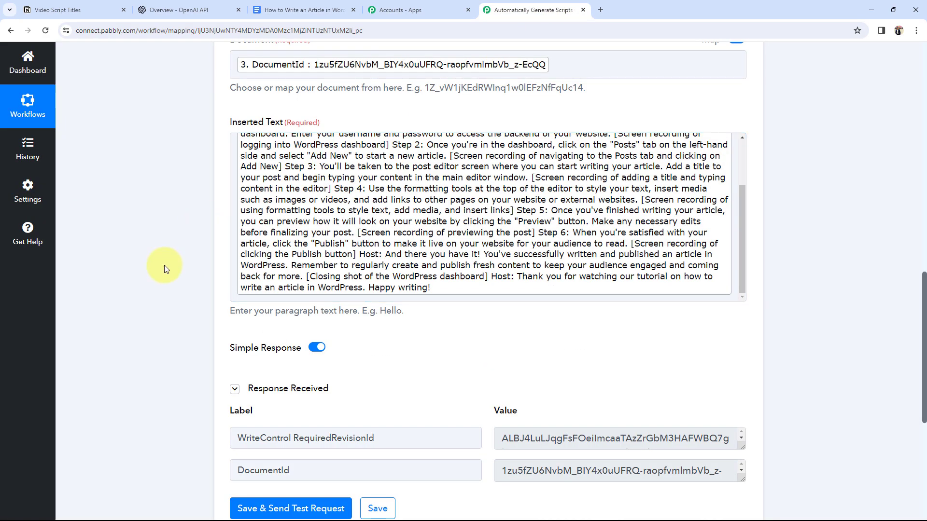
{"action": "scroll", "coordinate": [147, 285], "scroll_direction": "up", "scroll_amount": 12}
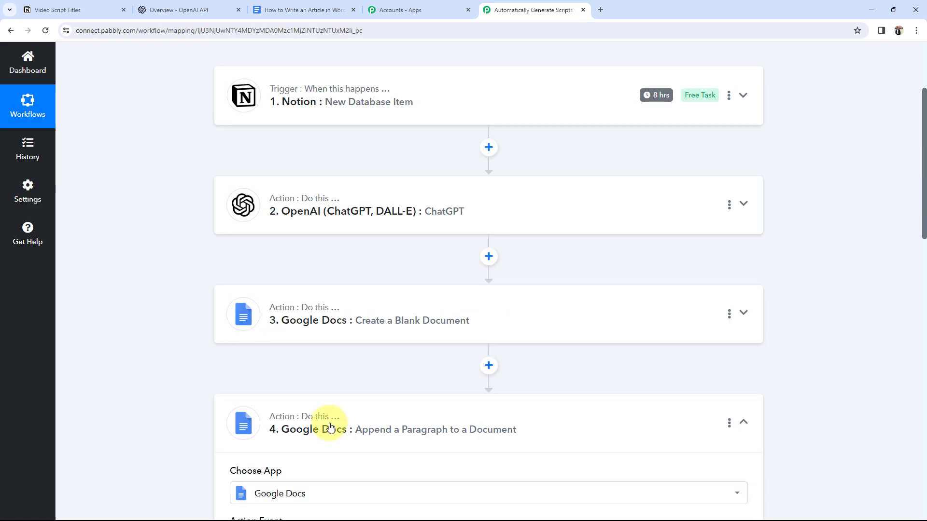
{"action": "scroll", "coordinate": [204, 380], "scroll_direction": "up", "scroll_amount": 3}
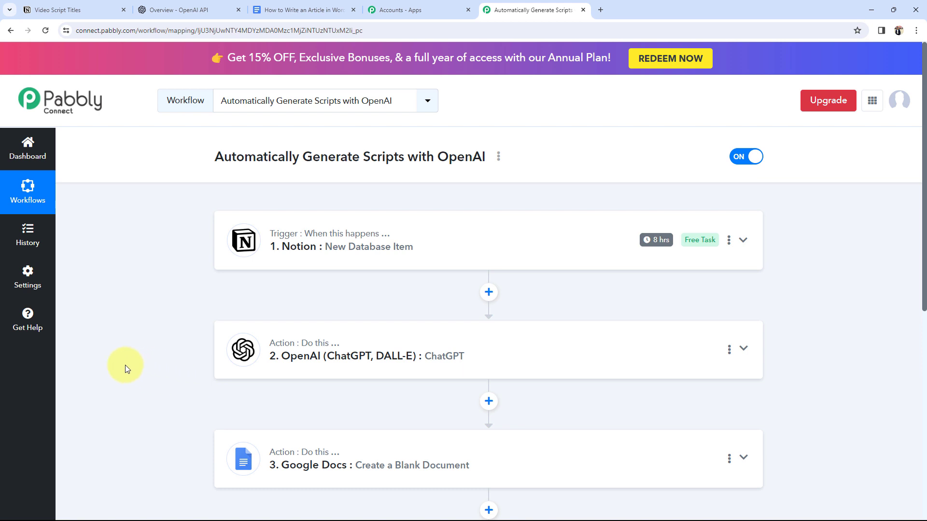
{"action": "scroll", "coordinate": [126, 364], "scroll_direction": "down", "scroll_amount": 3}
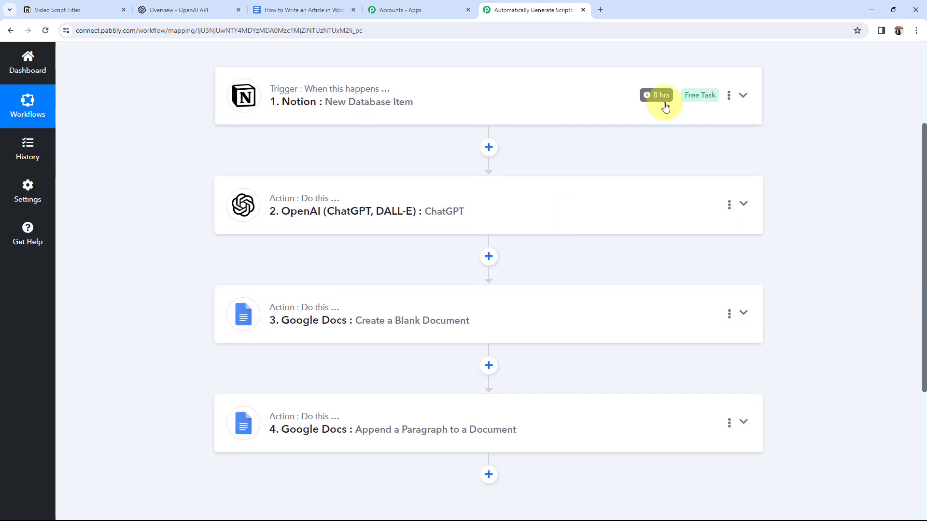